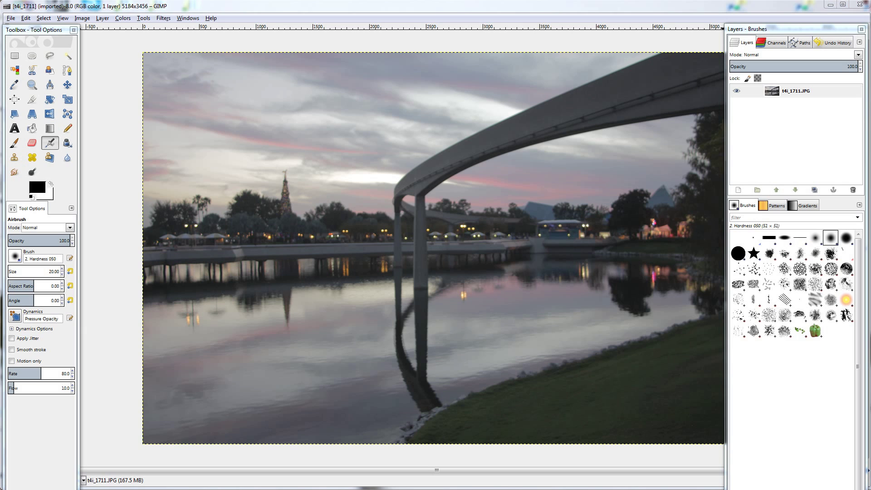
- Bring the Technicolor website over the photo briefly, then move it aside and return to GIMP
{"action": "left_click_drag", "start_coordinate": [870, 64], "coordinate": [460, 72]}
{"action": "left_click_drag", "start_coordinate": [673, 156], "coordinate": [685, 127]}
{"action": "left_click_drag", "start_coordinate": [612, 73], "coordinate": [870, 73]}
{"action": "left_click", "coordinate": [287, 206]}
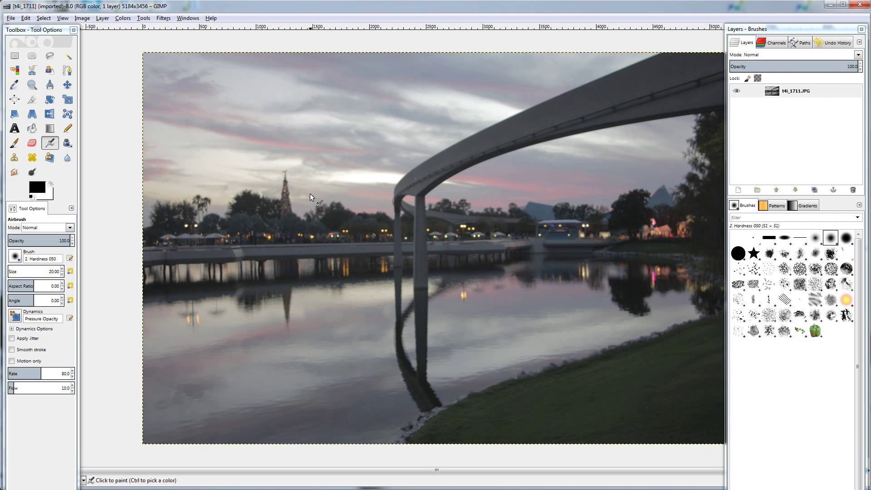
- Duplicate the t4i_1711.JPG layer, hide the original, and select the copy for editing
{"action": "left_click", "coordinate": [798, 90]}
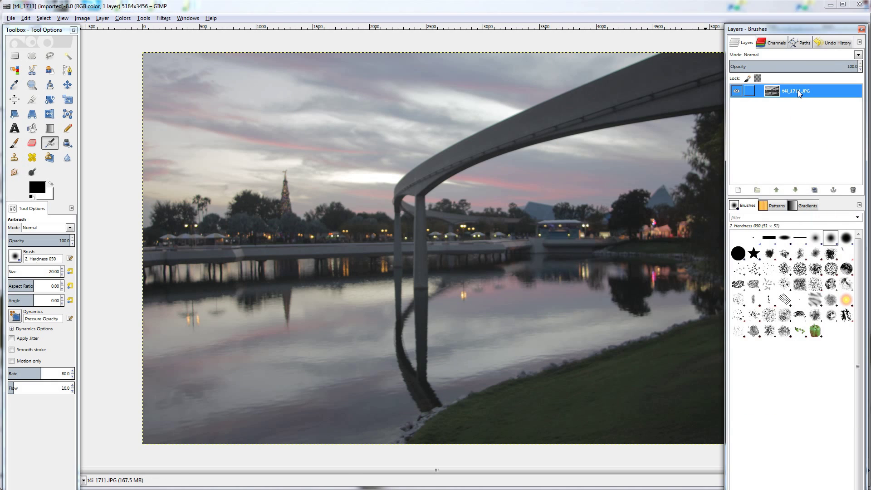
{"action": "right_click", "coordinate": [798, 91]}
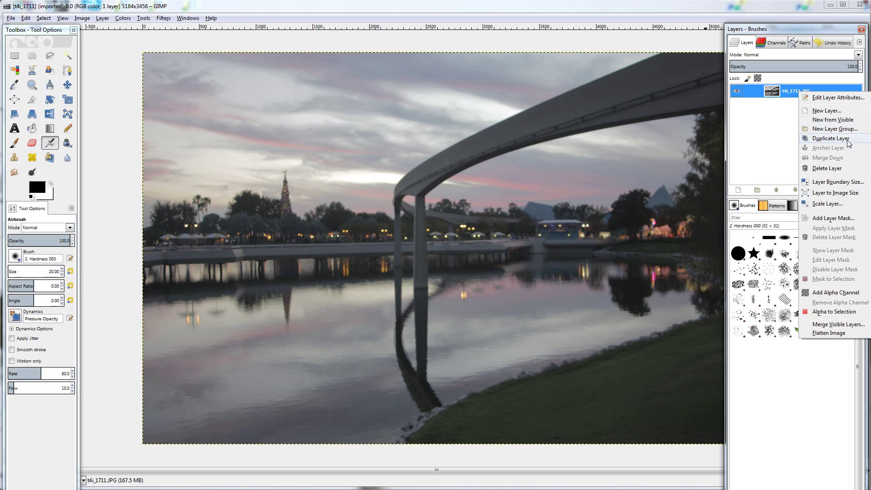
{"action": "left_click", "coordinate": [831, 138]}
{"action": "left_click", "coordinate": [798, 102]}
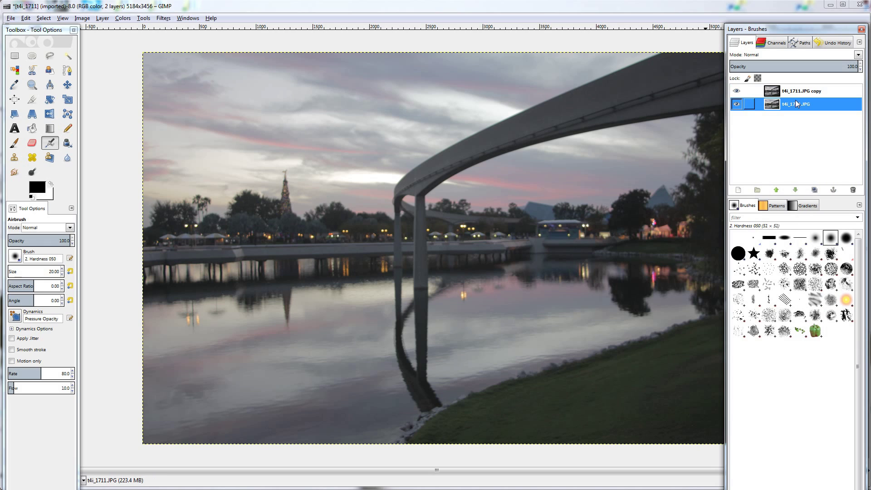
{"action": "left_click", "coordinate": [800, 93]}
{"action": "left_click", "coordinate": [800, 105]}
{"action": "left_click", "coordinate": [737, 104]}
{"action": "left_click", "coordinate": [813, 95]}
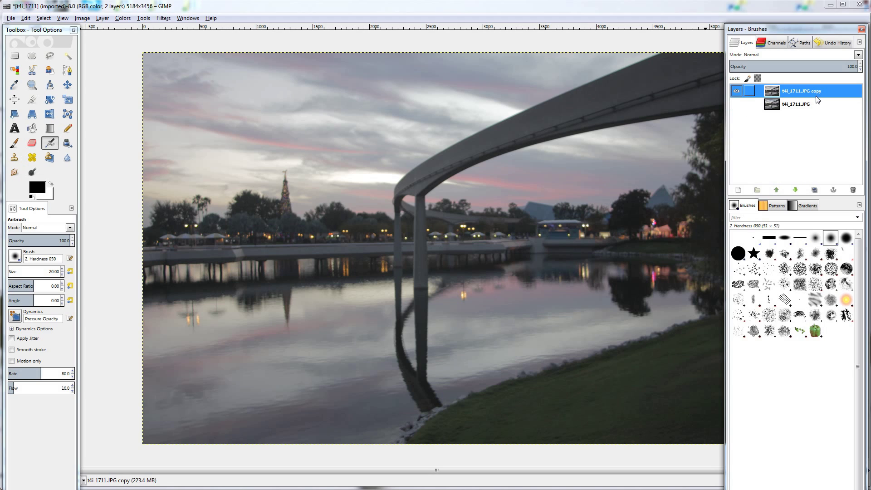
- In Colors > Levels, raise the black input to 26 and lower the white input to about 248
{"action": "left_click", "coordinate": [124, 20]}
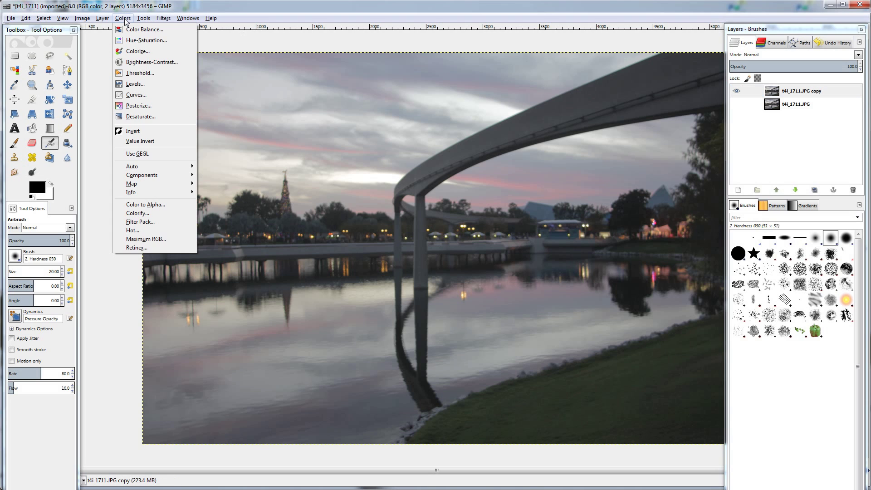
{"action": "left_click", "coordinate": [135, 84]}
{"action": "key", "text": "Tab"}
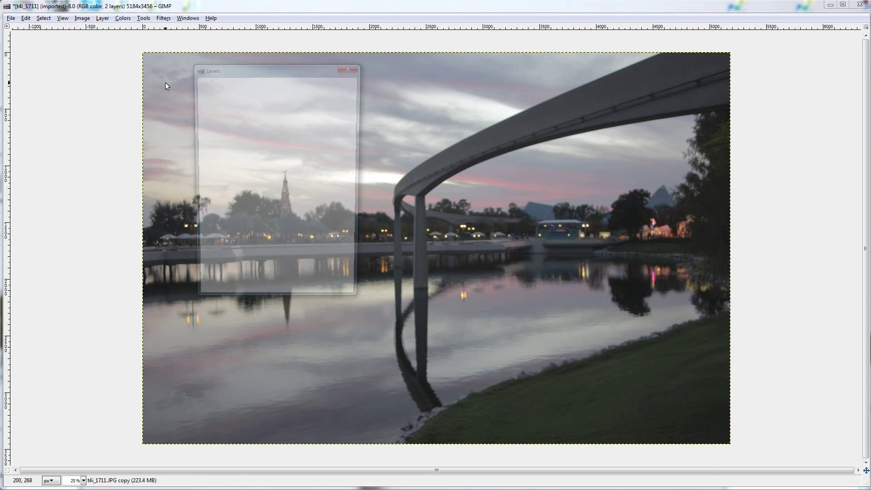
{"action": "left_click_drag", "start_coordinate": [424, 91], "coordinate": [442, 108]}
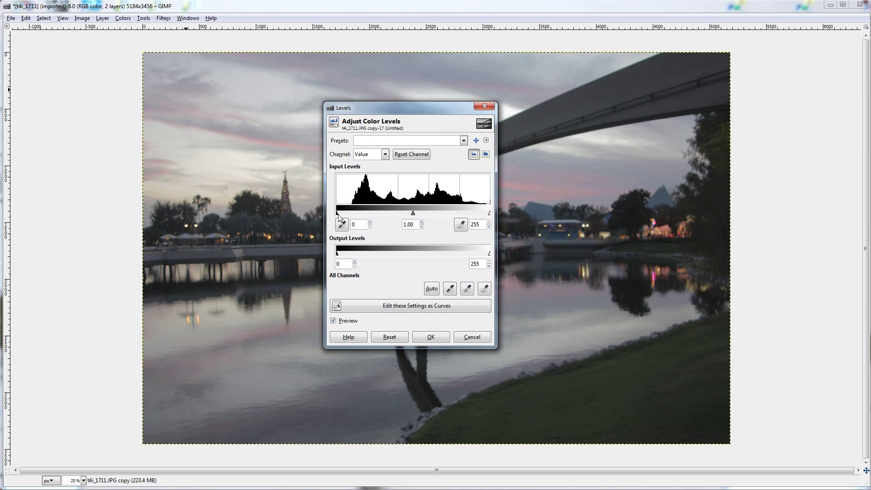
{"action": "left_click_drag", "start_coordinate": [338, 217], "coordinate": [354, 217]}
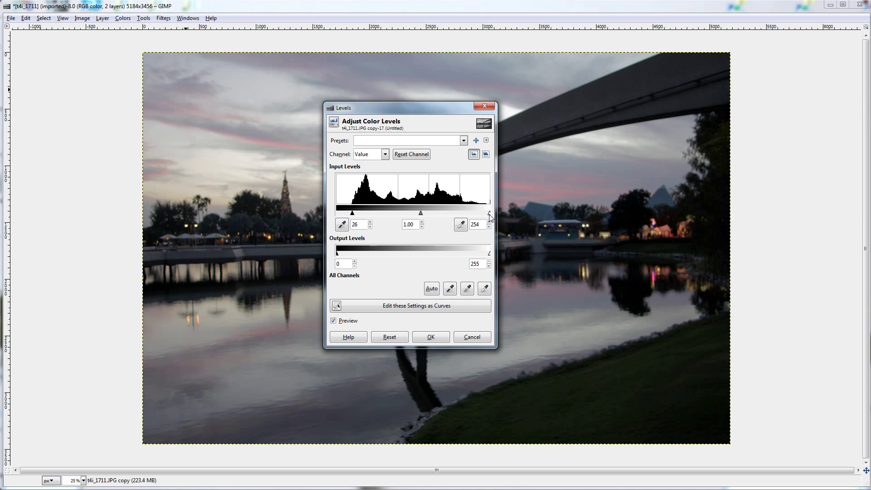
{"action": "left_click_drag", "start_coordinate": [489, 218], "coordinate": [487, 218]}
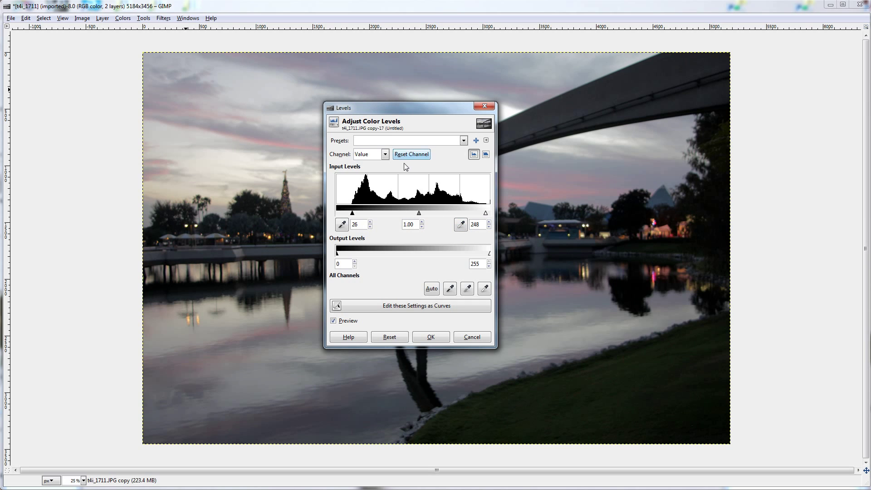
- Carry the levels into Curves, lift the Red curve, nudge Green, and pull Blue below the diagonal
{"action": "left_click", "coordinate": [405, 306]}
{"action": "left_click_drag", "start_coordinate": [200, 102], "coordinate": [336, 120]}
{"action": "left_click", "coordinate": [321, 161]}
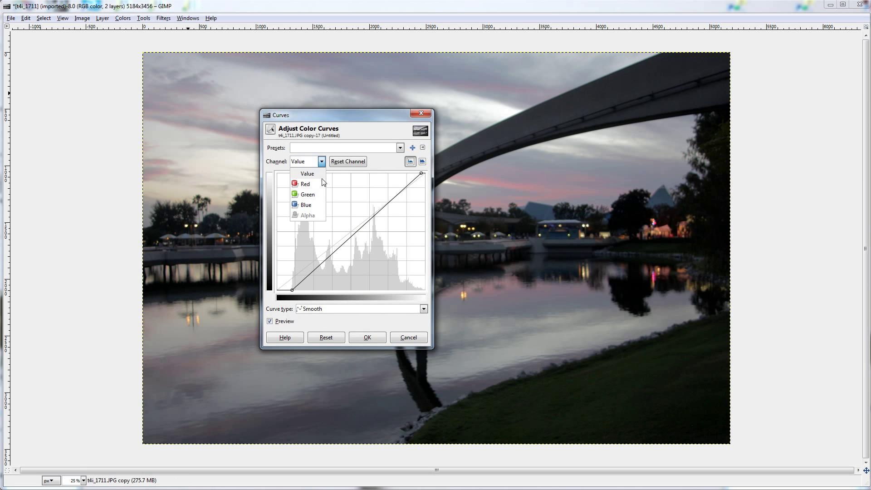
{"action": "left_click", "coordinate": [321, 185]}
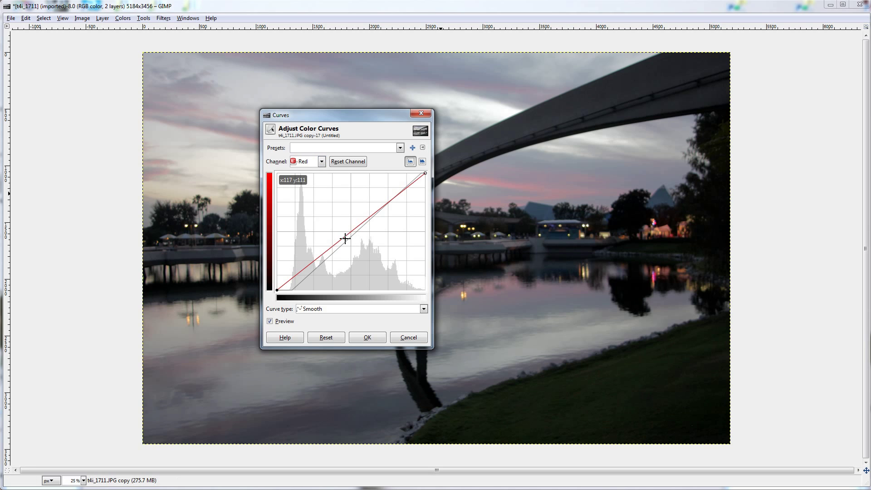
{"action": "left_click_drag", "start_coordinate": [347, 234], "coordinate": [345, 232]}
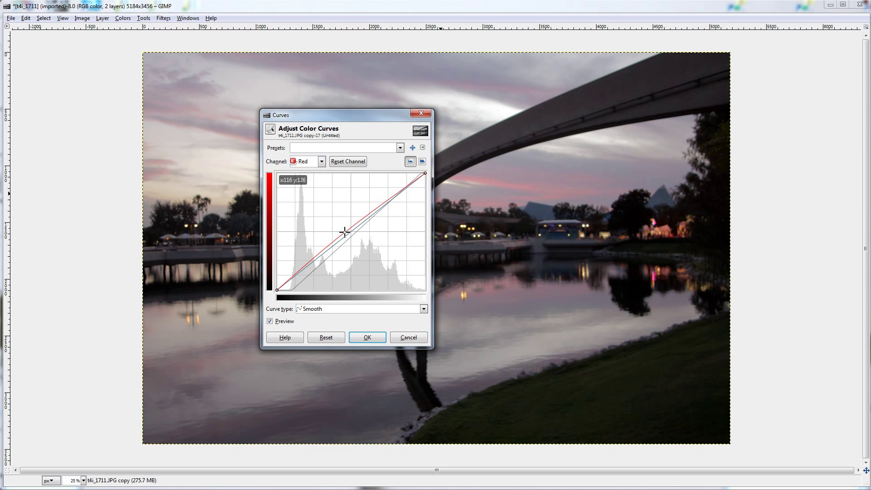
{"action": "left_click", "coordinate": [322, 161]}
{"action": "left_click", "coordinate": [303, 194]}
{"action": "left_click_drag", "start_coordinate": [351, 236], "coordinate": [352, 236]}
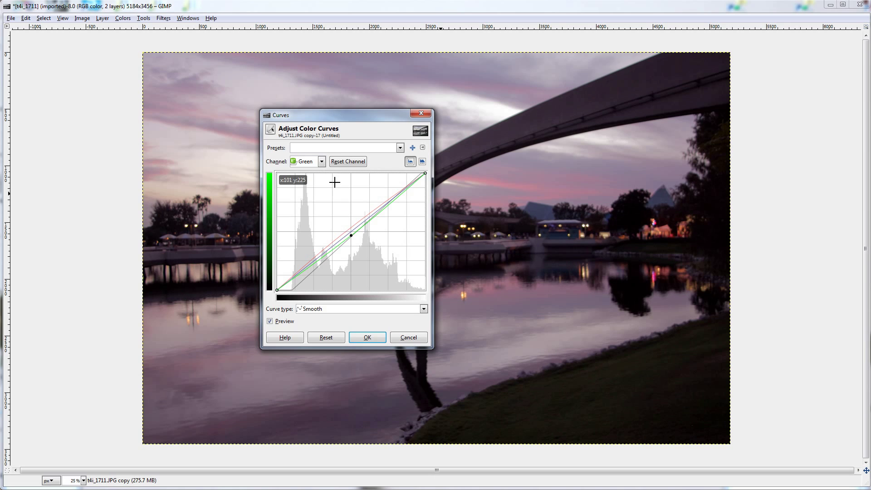
{"action": "left_click", "coordinate": [321, 162]}
{"action": "left_click", "coordinate": [303, 206]}
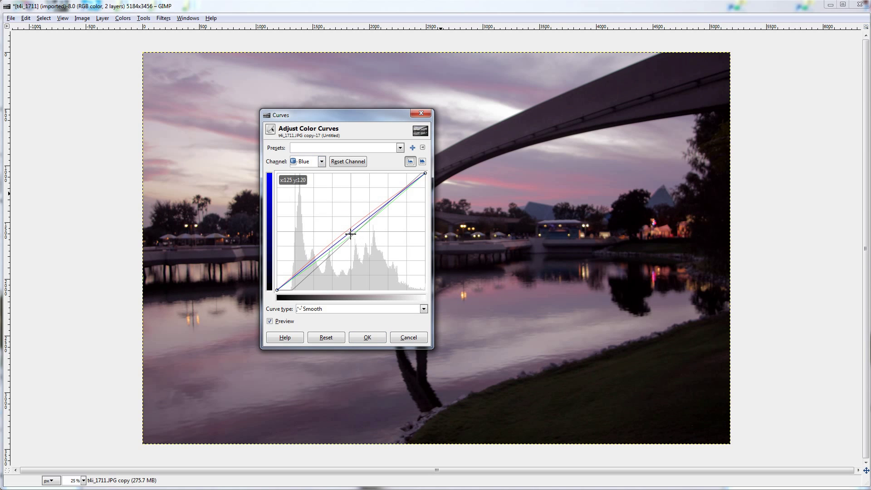
{"action": "left_click_drag", "start_coordinate": [351, 233], "coordinate": [353, 233]}
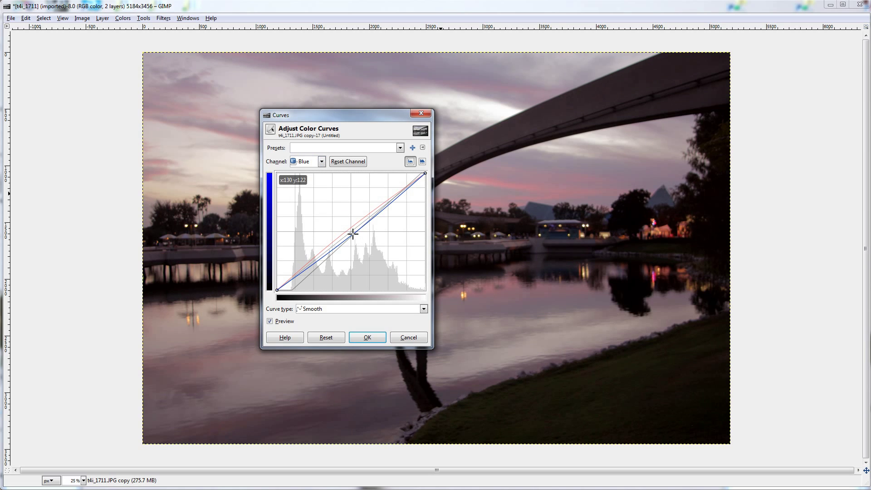
- Toggle the curves preview to compare before and after, then apply the curves adjustment
{"action": "left_click", "coordinate": [270, 321]}
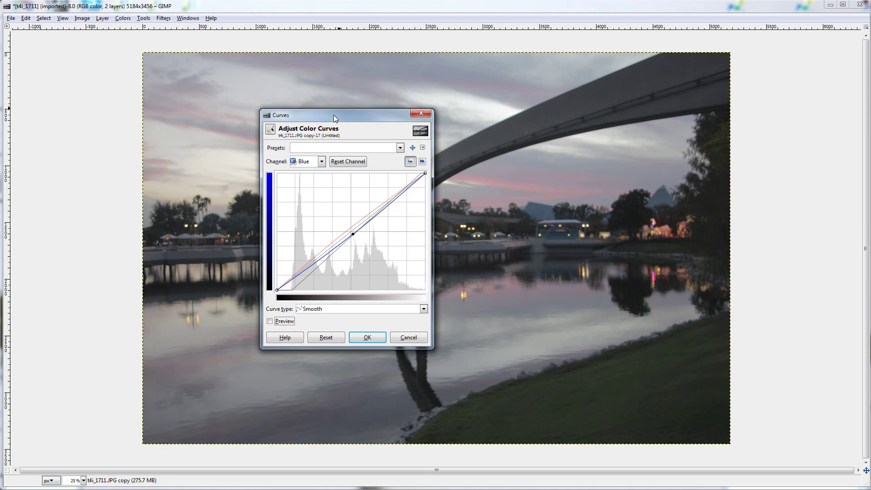
{"action": "left_click_drag", "start_coordinate": [325, 116], "coordinate": [82, 102]}
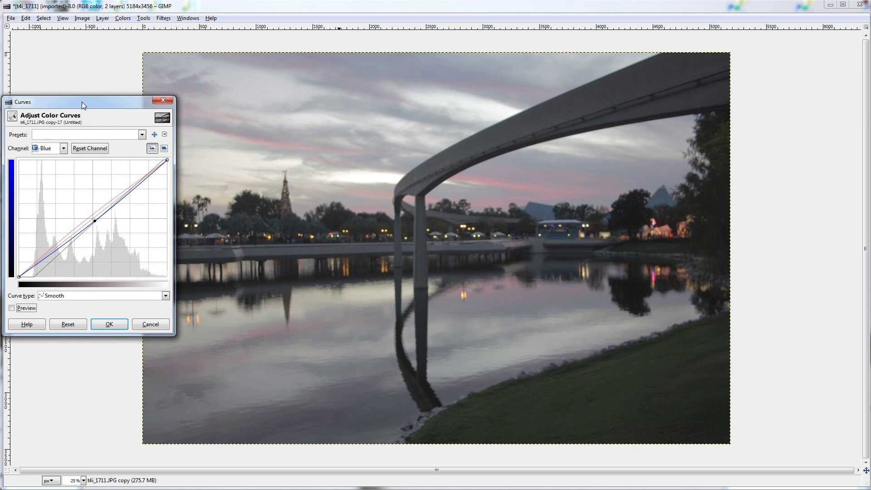
{"action": "left_click", "coordinate": [13, 309]}
{"action": "left_click", "coordinate": [12, 308]}
{"action": "left_click", "coordinate": [12, 309]}
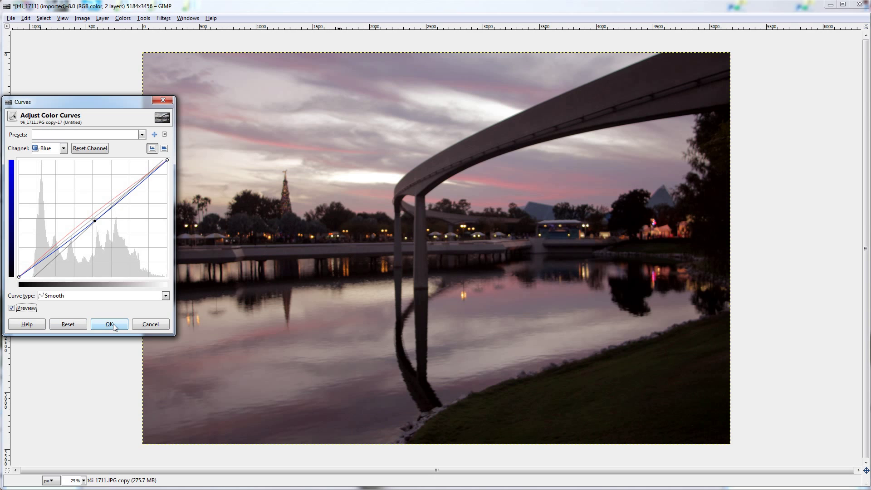
{"action": "left_click", "coordinate": [110, 325]}
{"action": "key", "text": "Tab"}
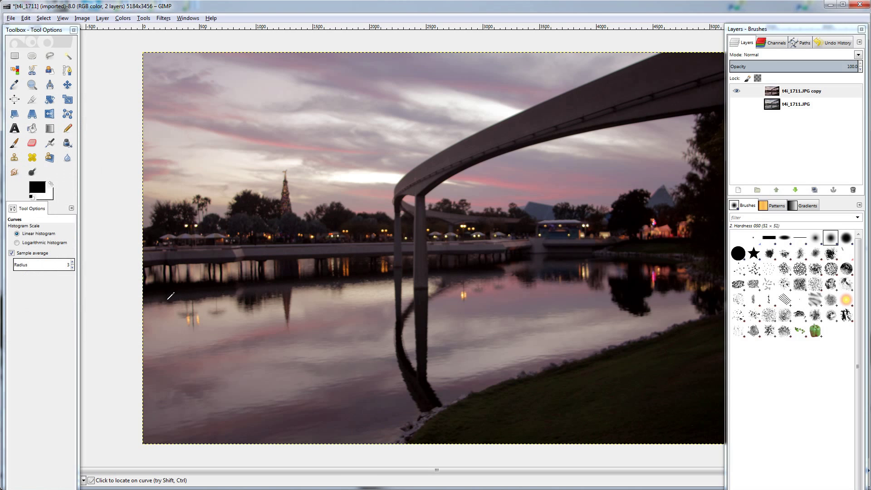
- Set Brightness-Contrast to contrast 2 with brightness left at 0
{"action": "left_click", "coordinate": [126, 20]}
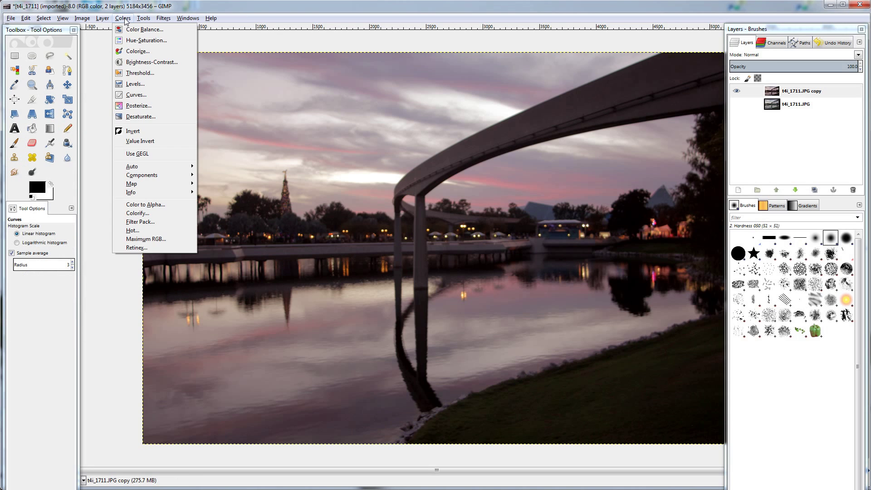
{"action": "left_click", "coordinate": [158, 64]}
{"action": "key", "text": "Tab"}
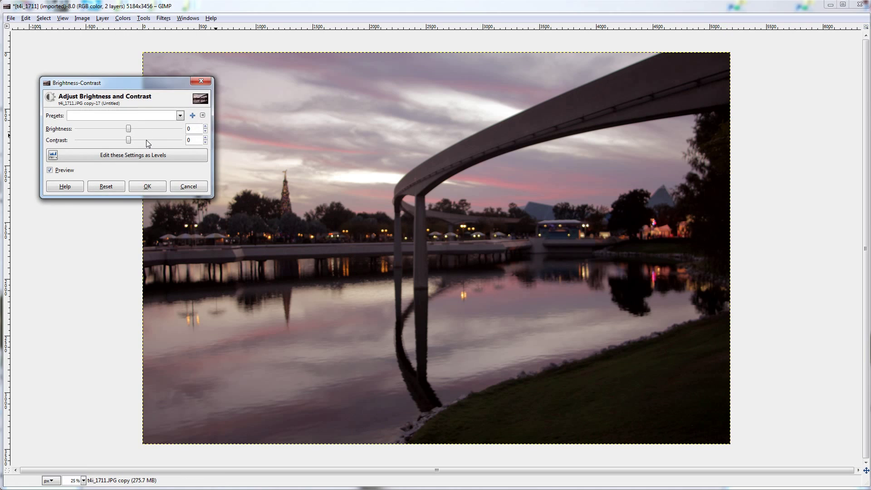
{"action": "left_click", "coordinate": [207, 137]}
{"action": "left_click", "coordinate": [206, 137]}
{"action": "left_click", "coordinate": [147, 186]}
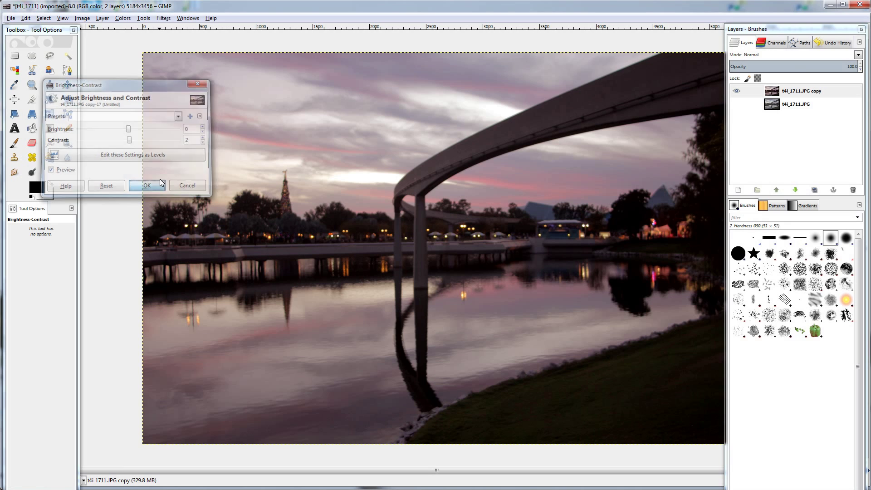
{"action": "left_click", "coordinate": [124, 18]}
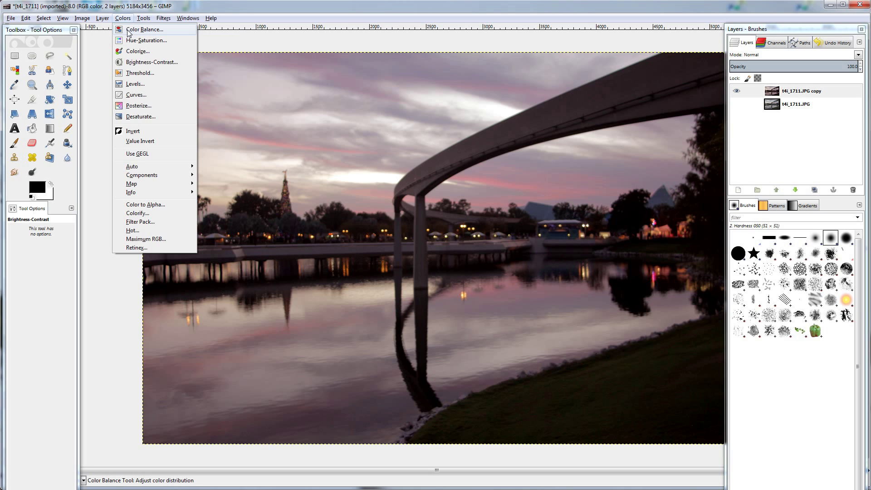
- In Color Balance, shift the highlights to red 10, magenta -10 and blue 8
{"action": "left_click", "coordinate": [132, 29]}
{"action": "left_click_drag", "start_coordinate": [235, 149], "coordinate": [262, 185]}
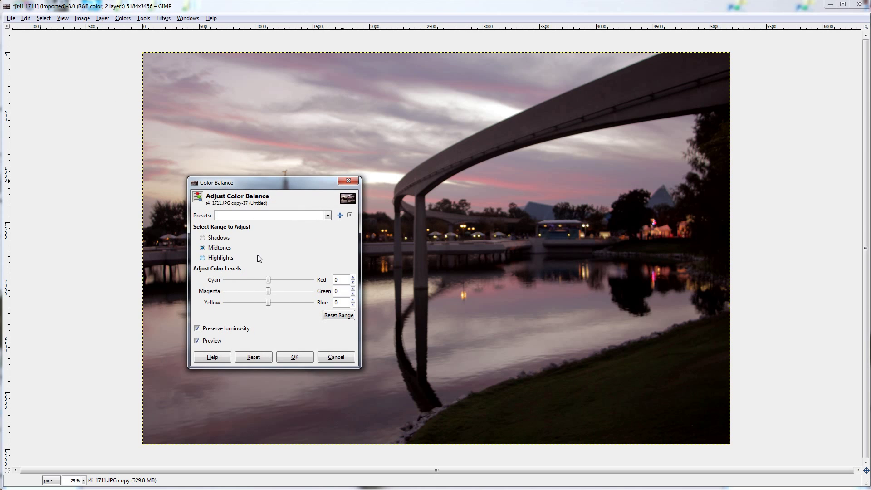
{"action": "left_click", "coordinate": [203, 258]}
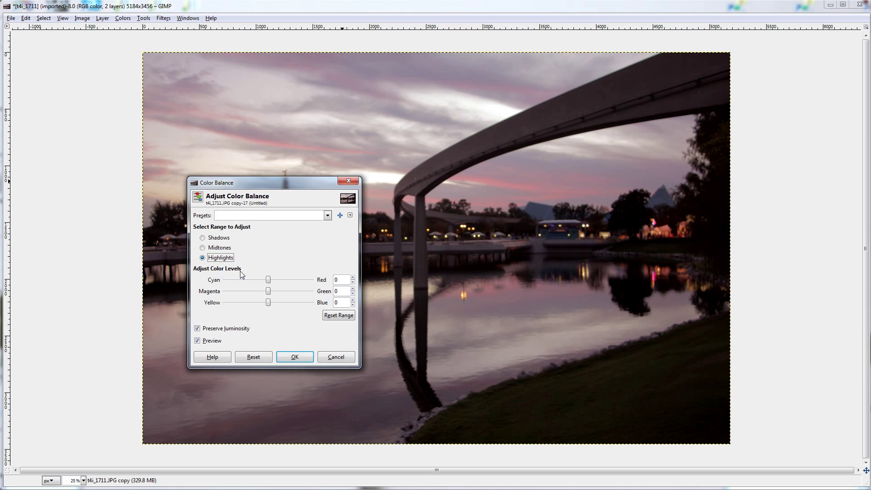
{"action": "left_click", "coordinate": [271, 279]}
{"action": "left_click", "coordinate": [266, 293]}
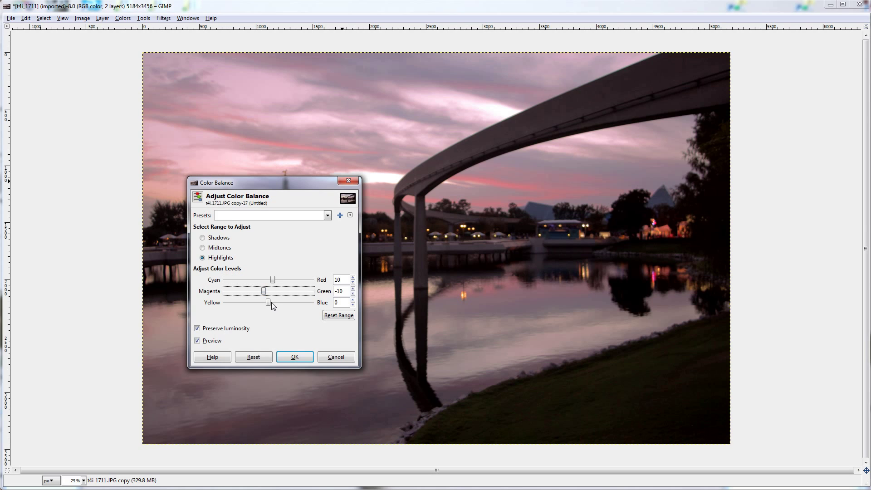
{"action": "left_click", "coordinate": [277, 303]}
{"action": "left_click", "coordinate": [353, 305]}
{"action": "left_click", "coordinate": [353, 305]}
{"action": "left_click", "coordinate": [353, 305]}
- Push the midtones toward red 10, magenta -10 and slightly less than 10 blue
{"action": "left_click", "coordinate": [204, 248]}
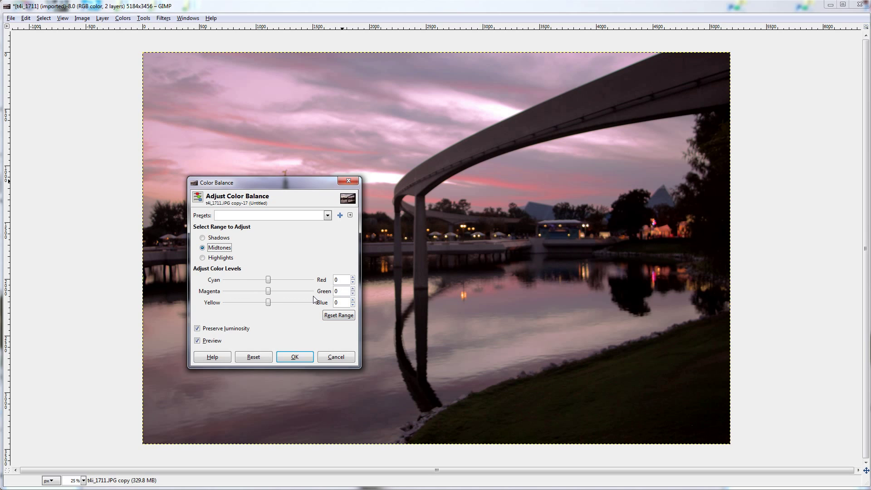
{"action": "left_click", "coordinate": [271, 279]}
{"action": "left_click", "coordinate": [263, 290]}
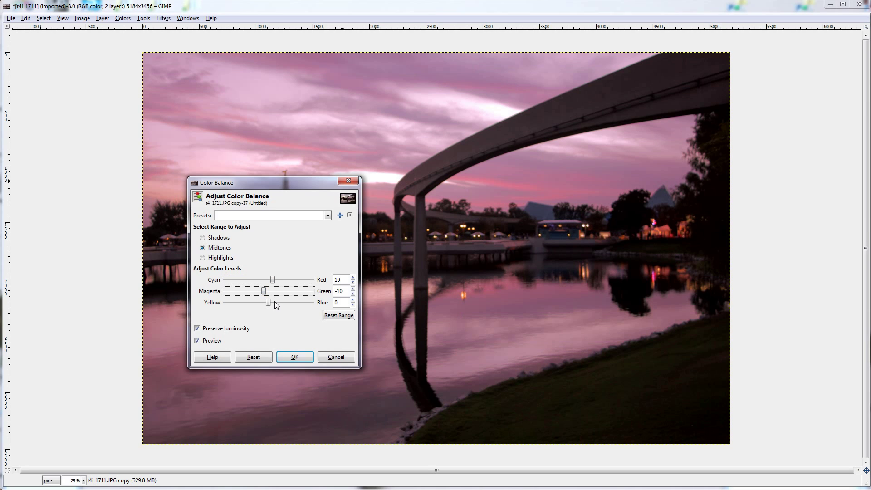
{"action": "left_click", "coordinate": [275, 302]}
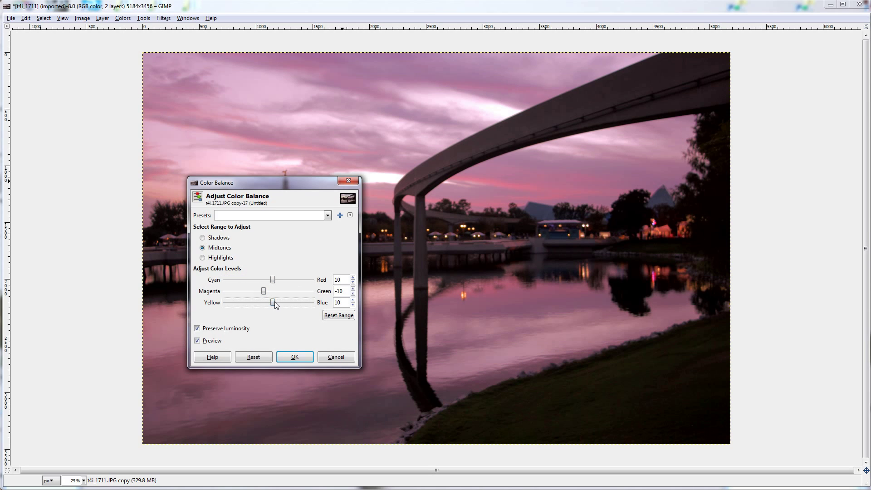
{"action": "left_click", "coordinate": [353, 305]}
{"action": "left_click", "coordinate": [352, 305]}
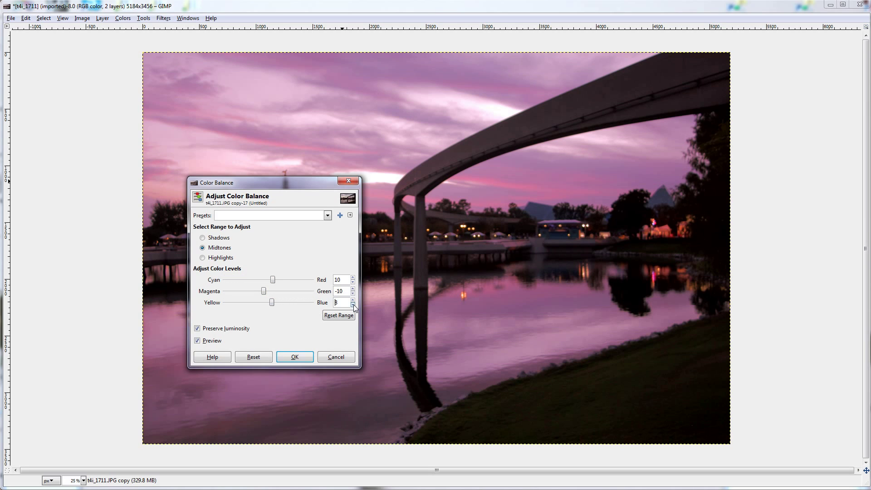
- Raise the shadows' Cyan–Red value to 5, compare with preview, and apply the colour balance
{"action": "left_click", "coordinate": [203, 238]}
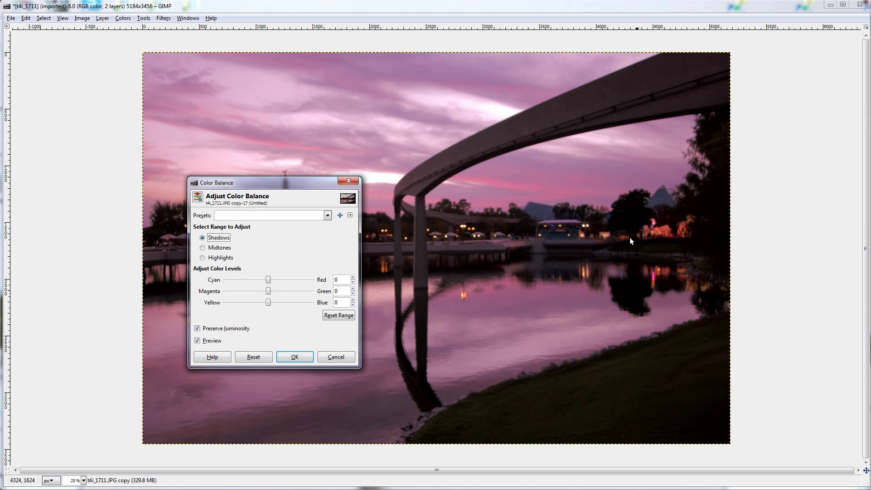
{"action": "left_click_drag", "start_coordinate": [297, 187], "coordinate": [358, 276]}
{"action": "left_click", "coordinate": [413, 365]}
{"action": "left_click", "coordinate": [414, 364]}
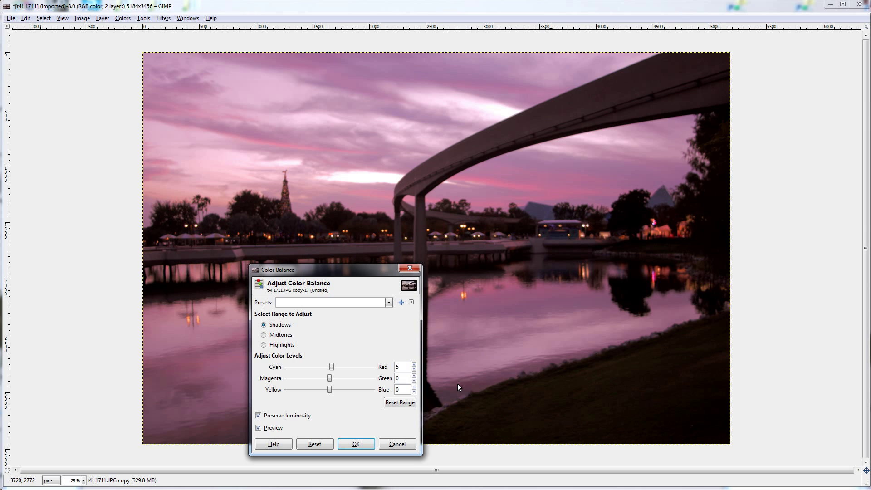
{"action": "left_click_drag", "start_coordinate": [333, 270], "coordinate": [95, 79]}
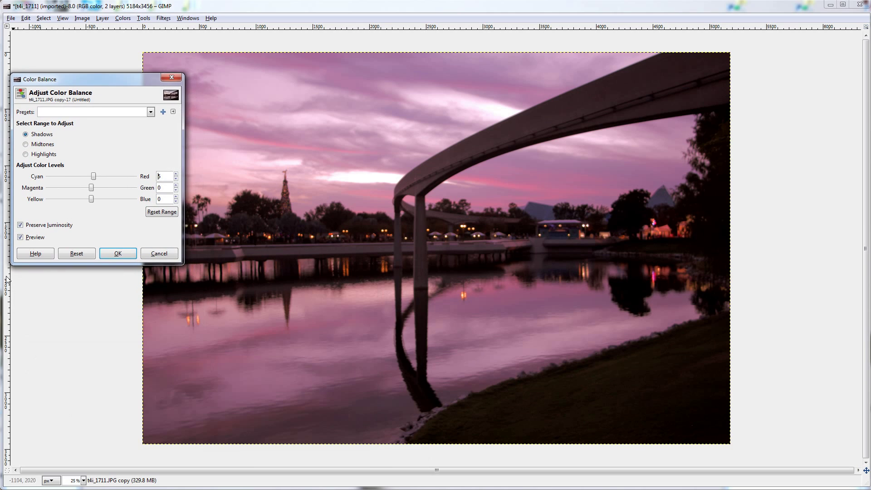
{"action": "left_click", "coordinate": [21, 236]}
{"action": "left_click", "coordinate": [121, 254]}
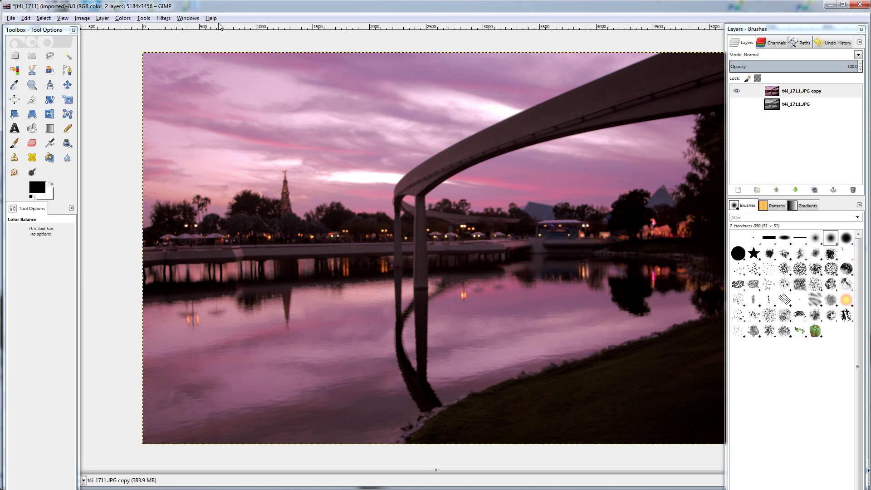
- In Hue-Saturation, select Reds and raise their saturation to 10
{"action": "left_click", "coordinate": [125, 19]}
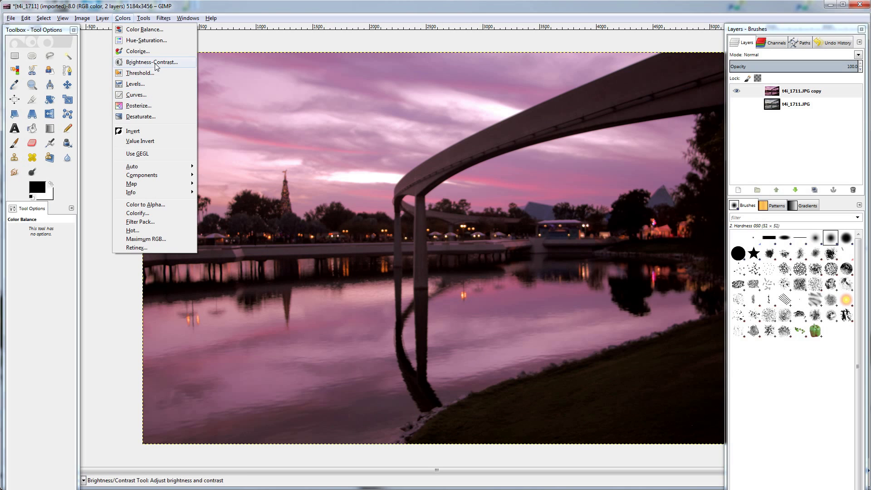
{"action": "left_click", "coordinate": [146, 41]}
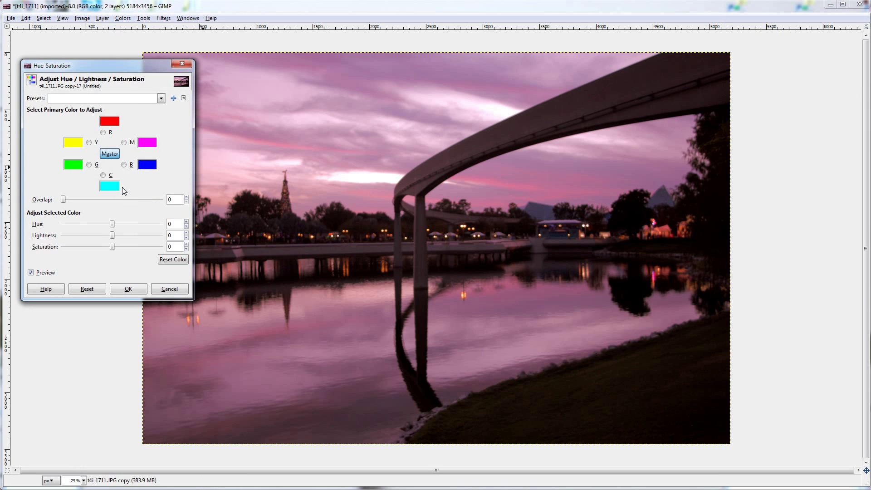
{"action": "left_click", "coordinate": [103, 132]}
{"action": "left_click", "coordinate": [117, 246]}
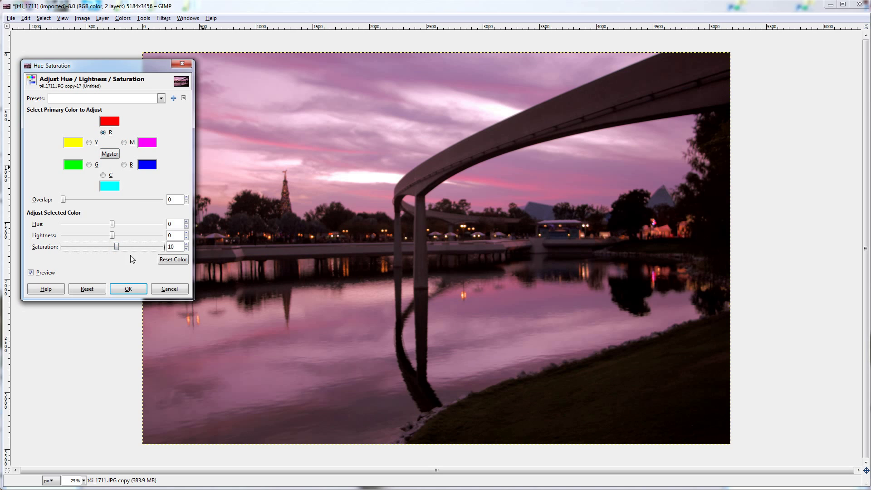
{"action": "left_click", "coordinate": [125, 143]}
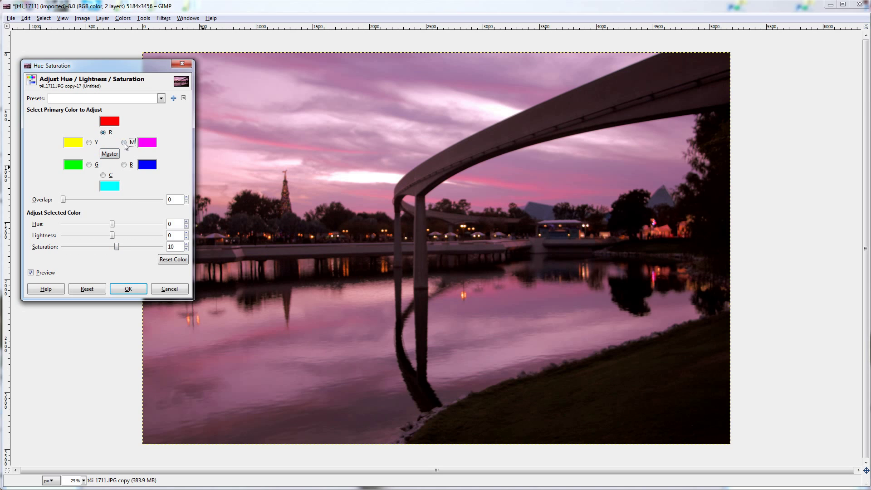
{"action": "left_click", "coordinate": [125, 245]}
- Try Master saturation at 10, return it to 0, compare the preview, and confirm
{"action": "left_click", "coordinate": [109, 154]}
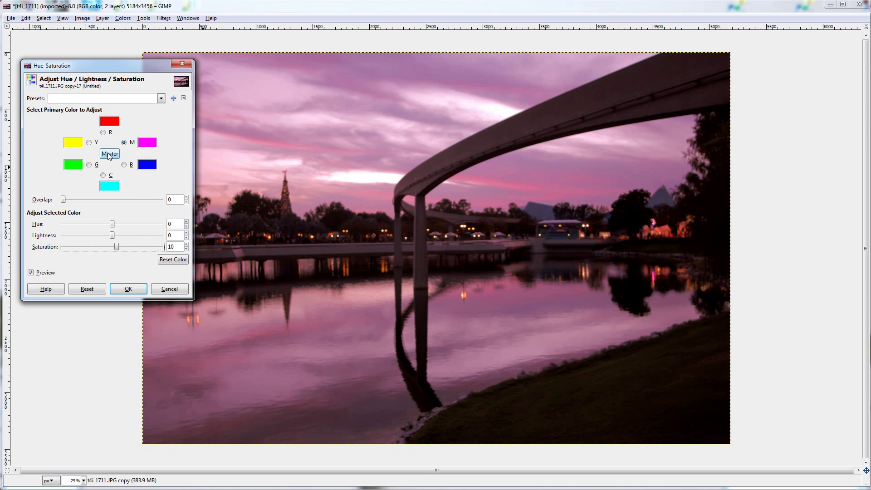
{"action": "left_click", "coordinate": [120, 246]}
{"action": "left_click", "coordinate": [113, 246]}
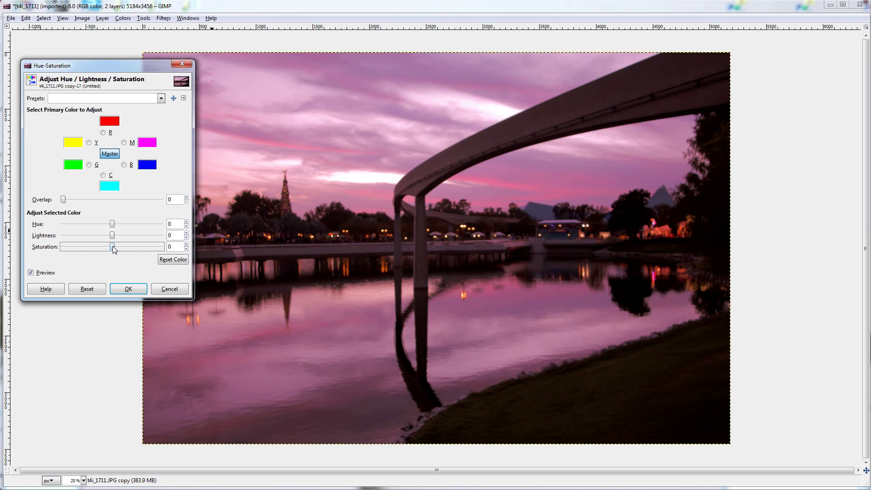
{"action": "left_click", "coordinate": [31, 272]}
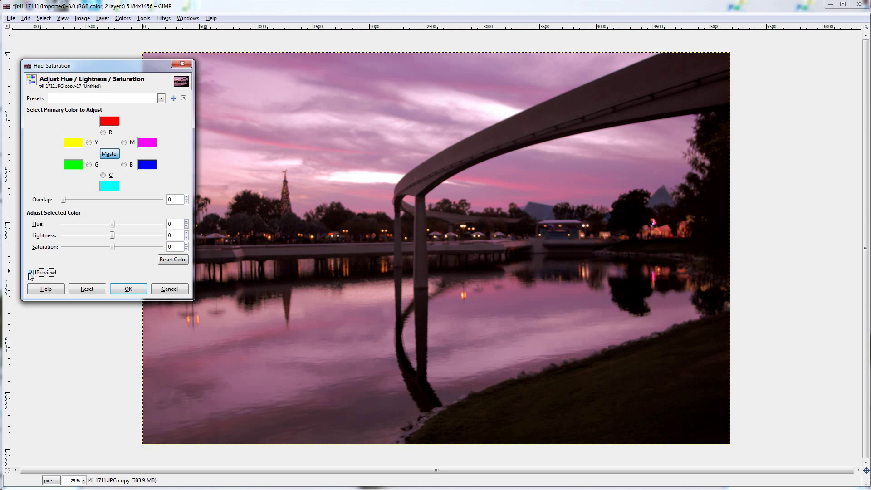
{"action": "left_click", "coordinate": [132, 291]}
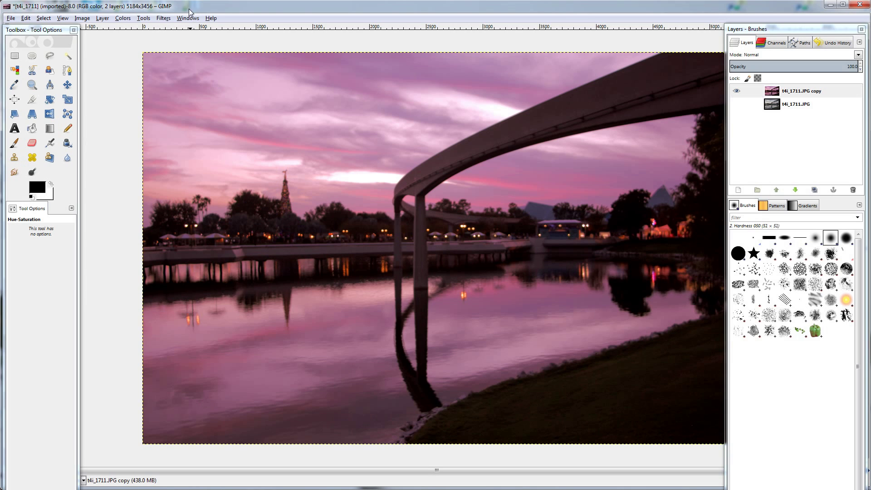
- Browse the menus, then show the Filters > Enhance submenu listing Unsharp Mask
{"action": "left_click", "coordinate": [128, 19]}
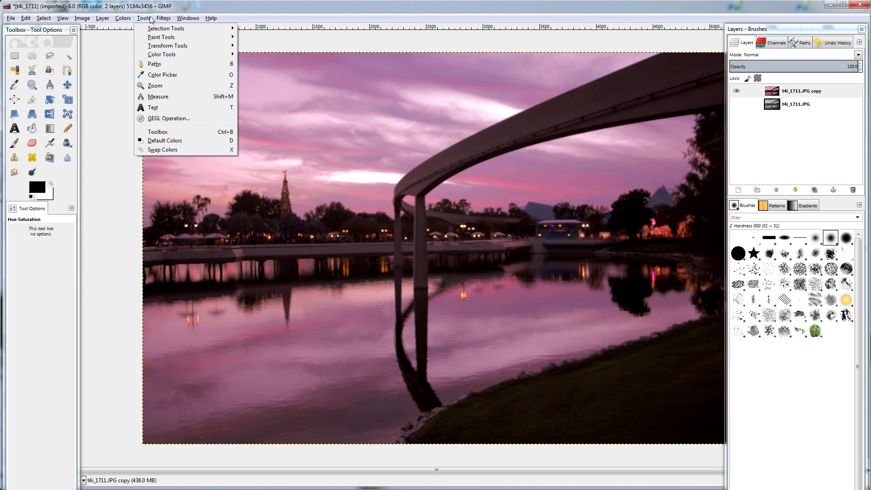
{"action": "mouse_move", "coordinate": [164, 22]}
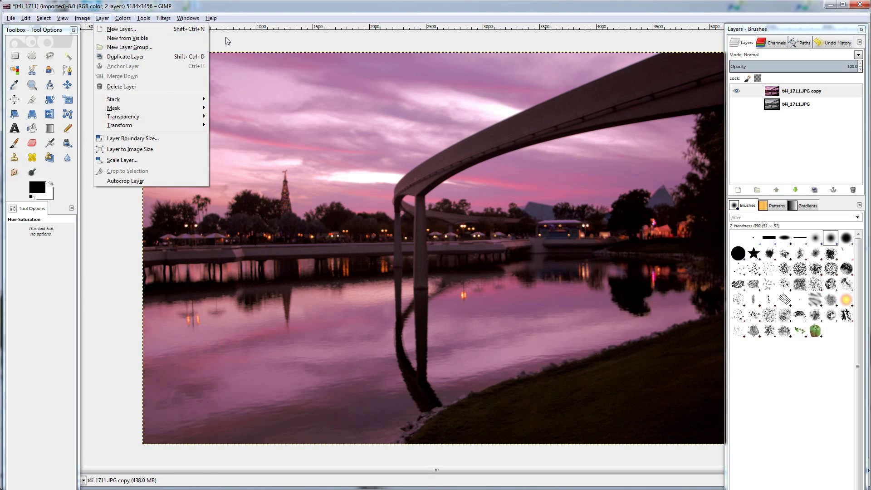
{"action": "left_click", "coordinate": [230, 40]}
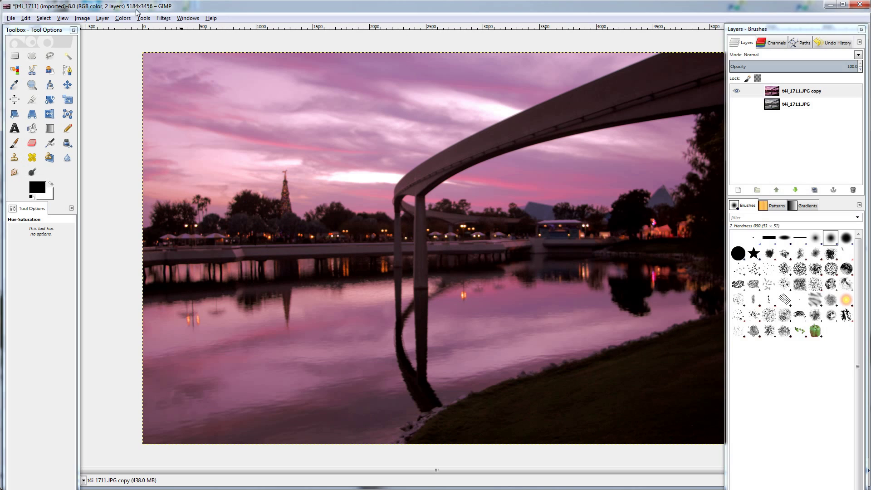
{"action": "left_click", "coordinate": [166, 19]}
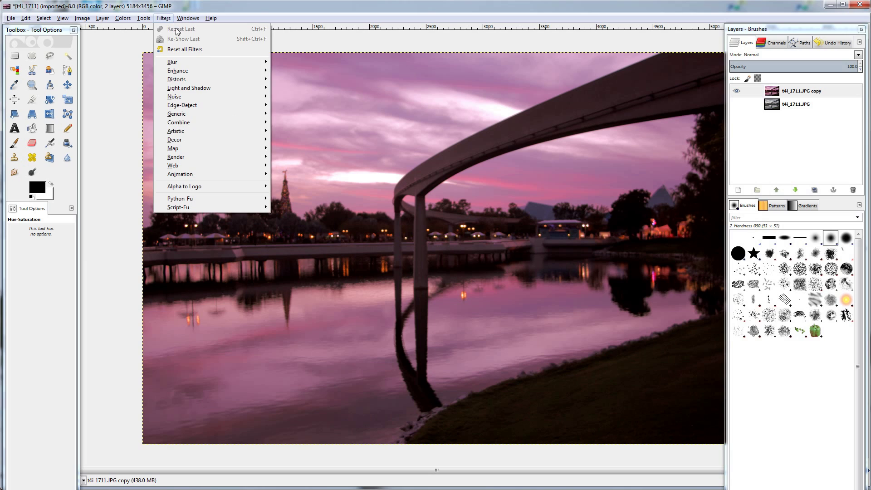
{"action": "mouse_move", "coordinate": [249, 72]}
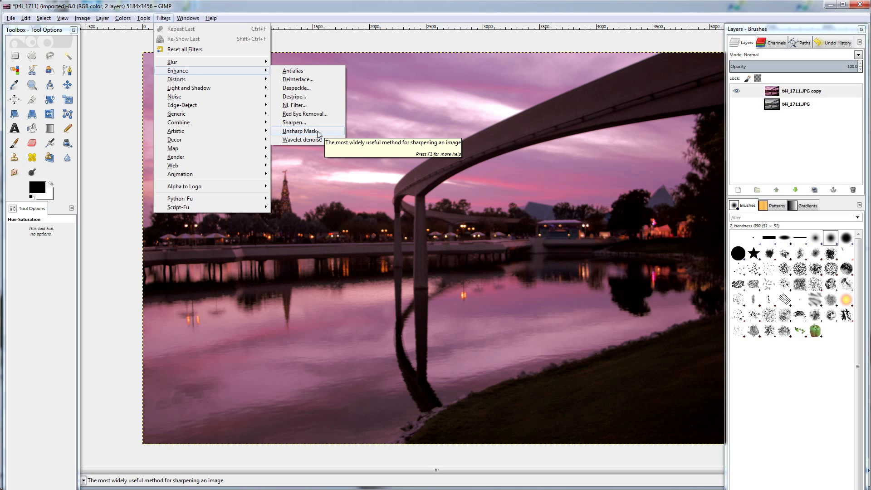
- Apply Unsharp Mask with radius 3.5, amount 0.90 and threshold 0 after previewing
{"action": "left_click", "coordinate": [300, 132]}
{"action": "left_click_drag", "start_coordinate": [141, 75], "coordinate": [283, 98]}
{"action": "left_click_drag", "start_coordinate": [300, 207], "coordinate": [320, 209]}
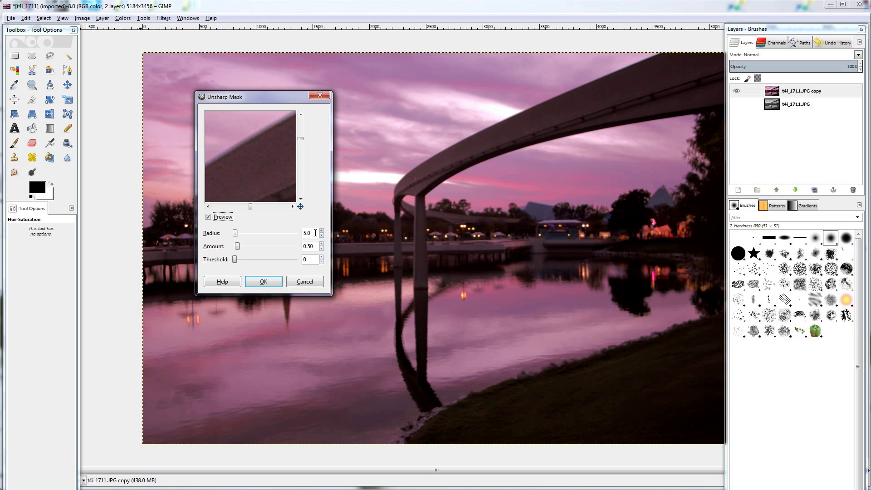
{"action": "left_click_drag", "start_coordinate": [314, 233], "coordinate": [301, 235]}
{"action": "type", "text": "3.5"}
{"action": "left_click", "coordinate": [239, 245]}
{"action": "left_click_drag", "start_coordinate": [238, 246], "coordinate": [241, 246]}
{"action": "left_click", "coordinate": [209, 217]}
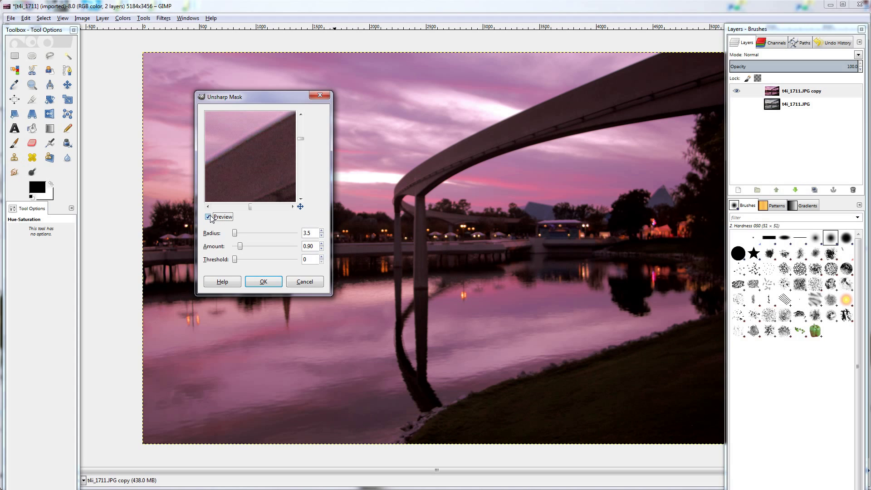
{"action": "left_click", "coordinate": [270, 281]}
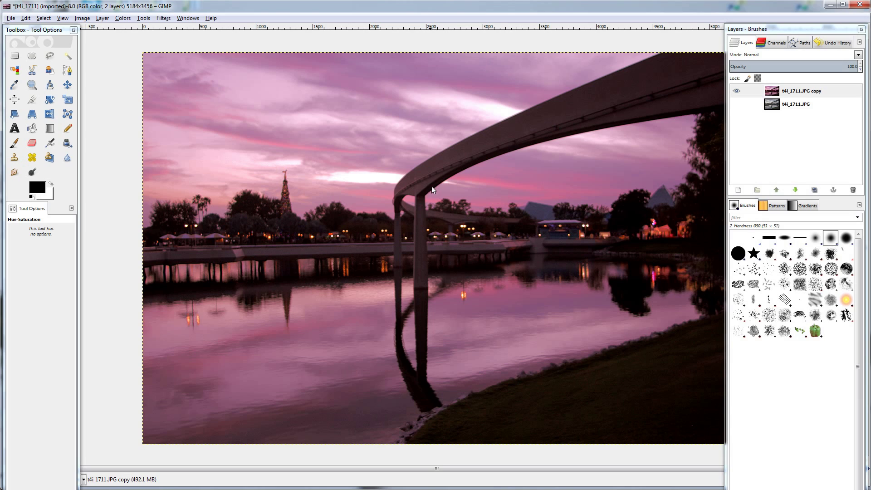
- Hide the side panels and open Wavelet denoise, previewing all channels
{"action": "key", "text": "Tab"}
{"action": "left_click", "coordinate": [164, 18]}
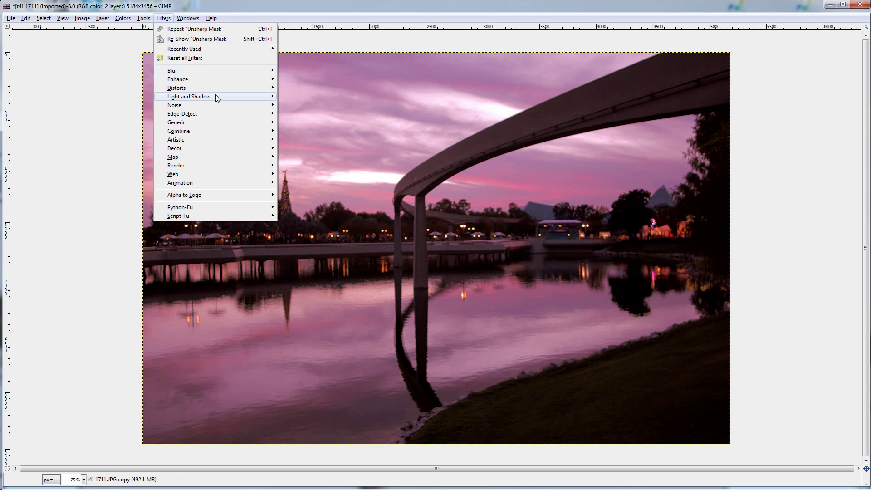
{"action": "mouse_move", "coordinate": [216, 95]}
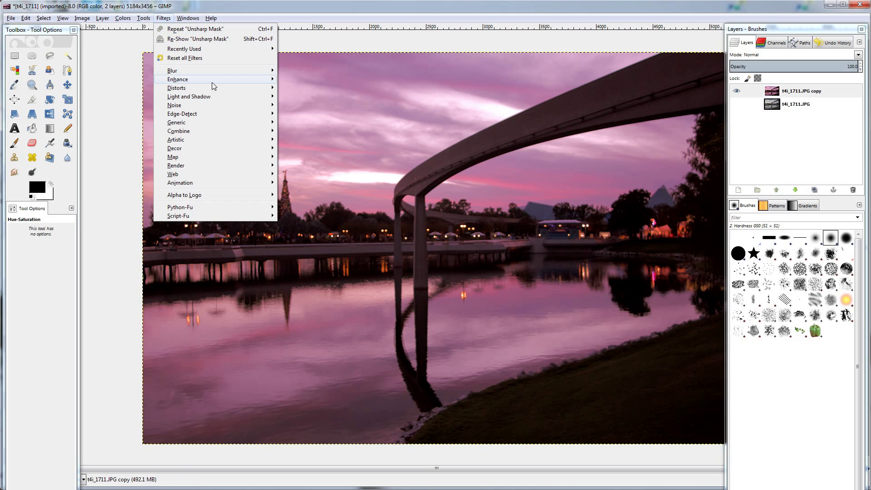
{"action": "mouse_move", "coordinate": [250, 80]}
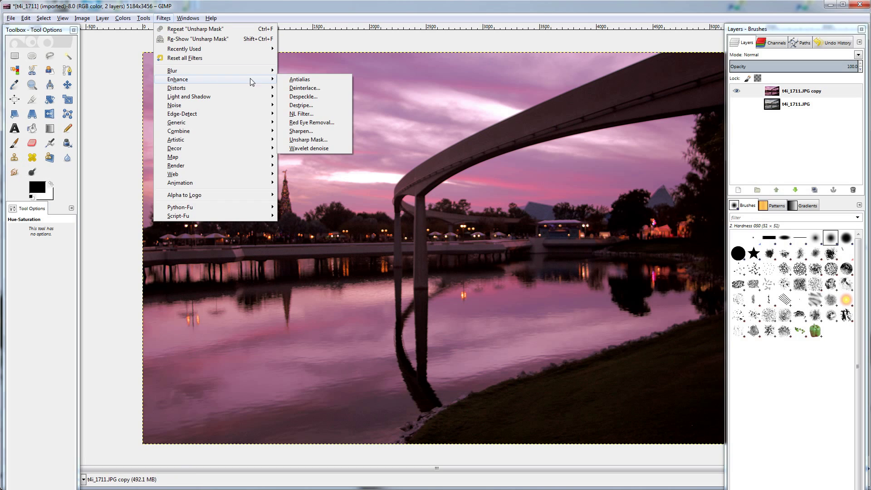
{"action": "left_click", "coordinate": [328, 149]}
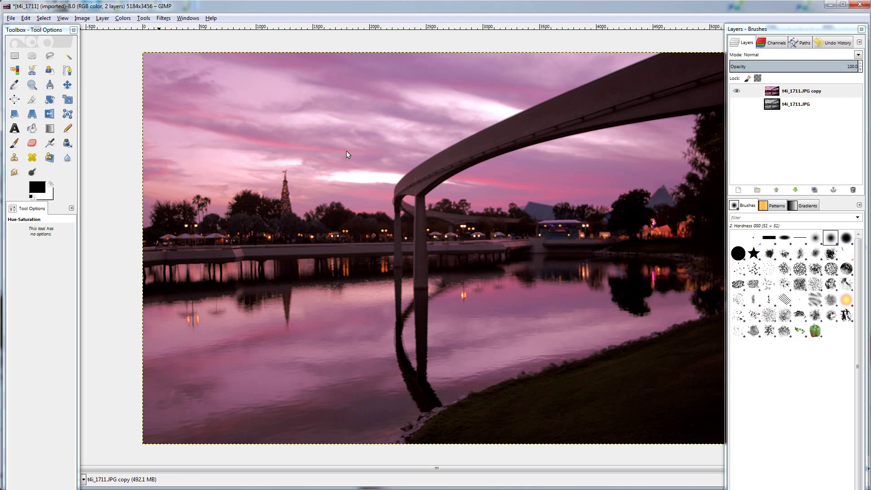
{"action": "left_click_drag", "start_coordinate": [447, 138], "coordinate": [367, 101]}
{"action": "left_click_drag", "start_coordinate": [389, 203], "coordinate": [423, 227]}
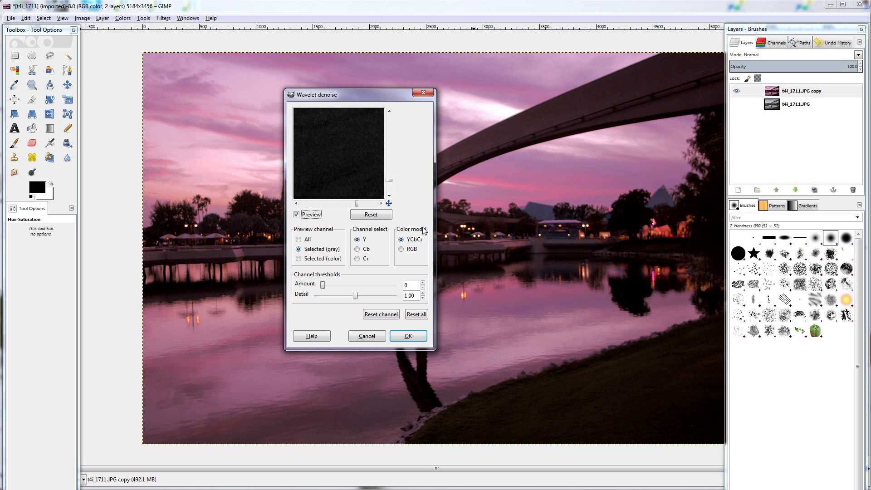
{"action": "left_click", "coordinate": [299, 240]}
- Try denoise amounts from 400 up to 2500, settle on 700, compare, and apply
{"action": "left_click", "coordinate": [338, 288]}
{"action": "left_click", "coordinate": [345, 288]}
{"action": "left_click", "coordinate": [346, 290]}
{"action": "left_click", "coordinate": [342, 286]}
{"action": "left_click", "coordinate": [349, 285]}
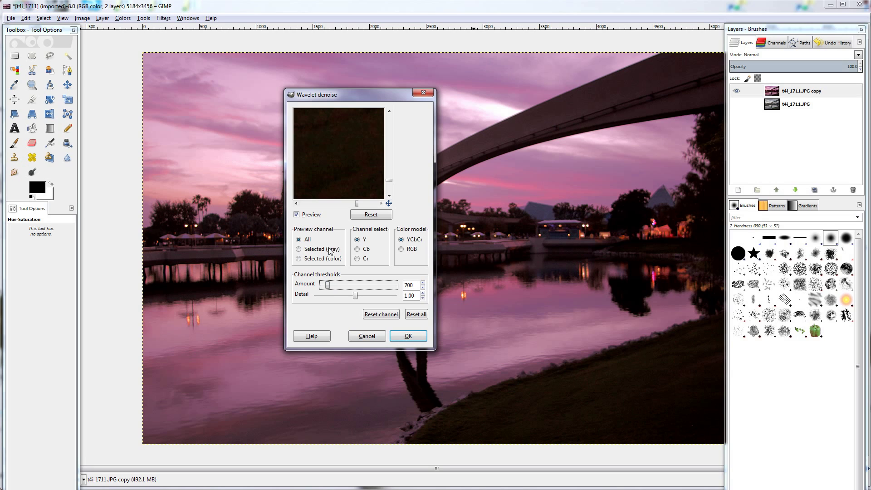
{"action": "left_click", "coordinate": [370, 285]}
{"action": "left_click", "coordinate": [379, 286]}
{"action": "left_click", "coordinate": [380, 289]}
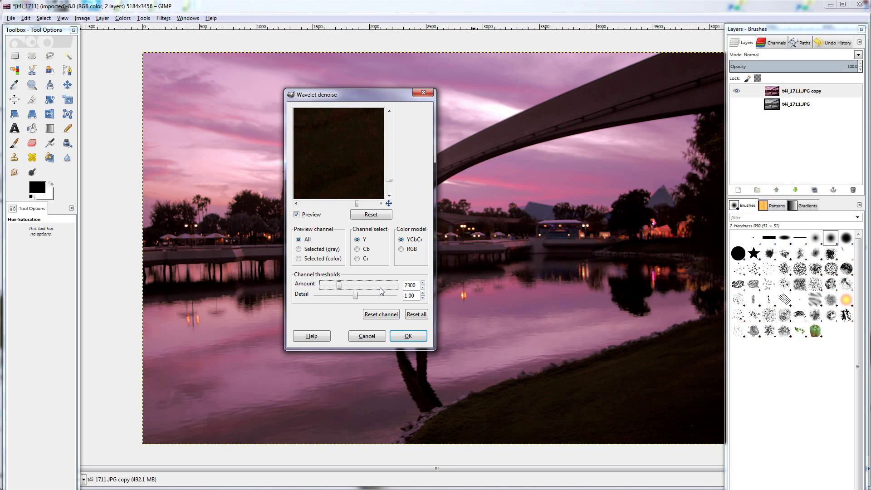
{"action": "left_click", "coordinate": [327, 287]}
{"action": "left_click", "coordinate": [327, 288]}
{"action": "left_click", "coordinate": [326, 287]}
{"action": "left_click", "coordinate": [298, 214]}
{"action": "left_click", "coordinate": [298, 214]}
{"action": "left_click", "coordinate": [408, 336]}
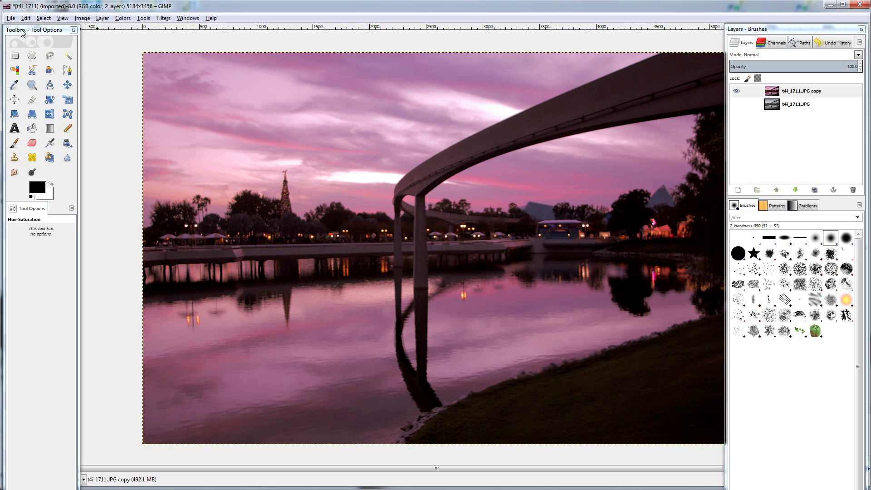
- Draw a rectangular selection over the photo and adjust its top, bottom and side edges
{"action": "left_click_drag", "start_coordinate": [22, 31], "coordinate": [28, 39]}
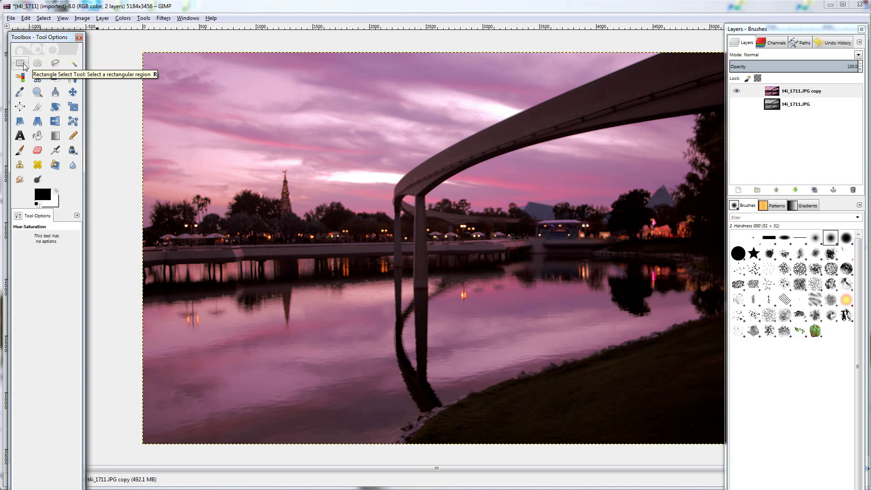
{"action": "left_click", "coordinate": [20, 63]}
{"action": "left_click_drag", "start_coordinate": [155, 93], "coordinate": [700, 422]}
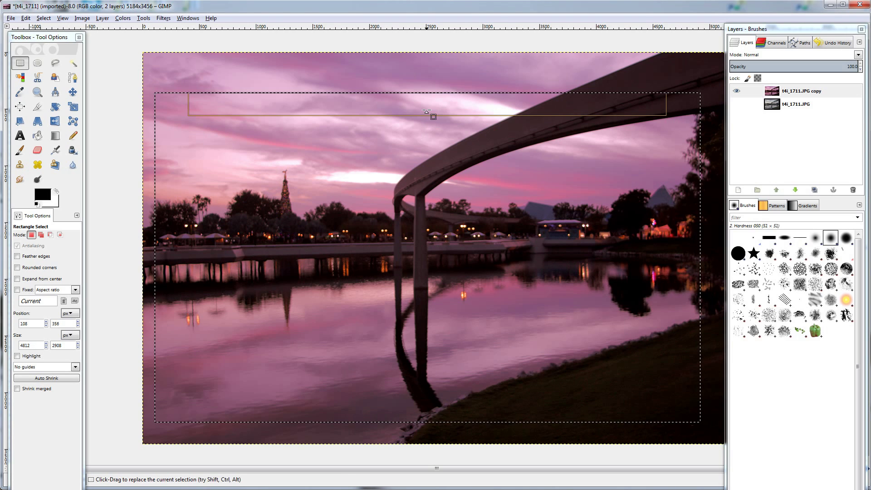
{"action": "left_click_drag", "start_coordinate": [426, 110], "coordinate": [436, 157]}
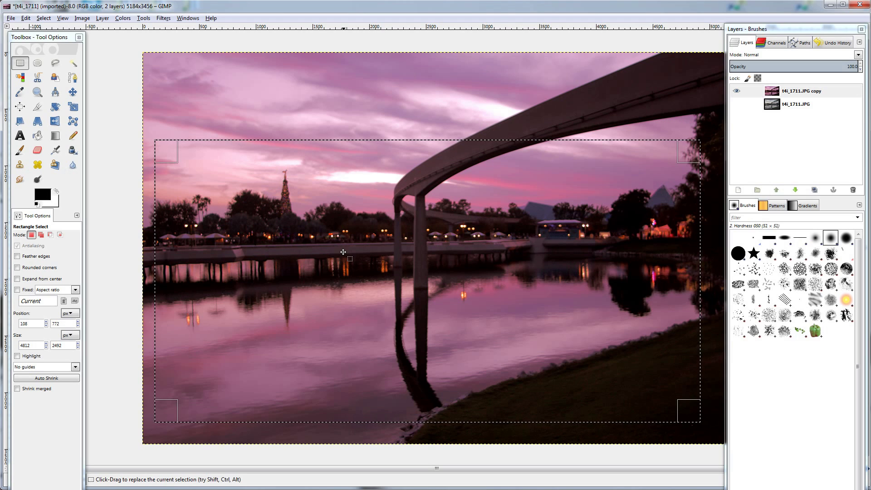
{"action": "left_click_drag", "start_coordinate": [421, 406], "coordinate": [429, 416]}
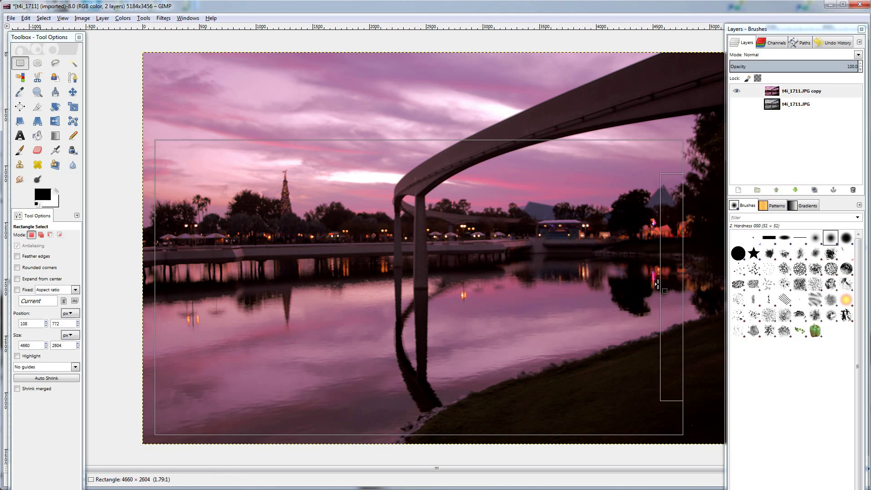
{"action": "left_click_drag", "start_coordinate": [649, 286], "coordinate": [614, 287]}
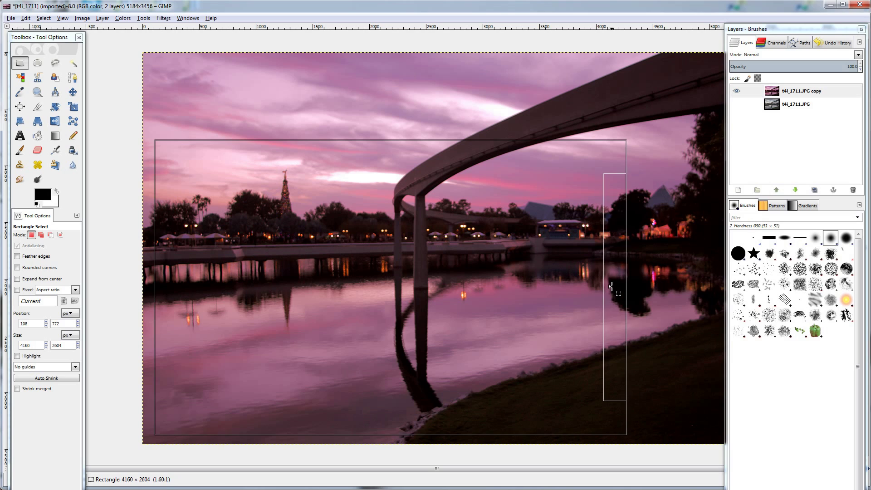
{"action": "left_click_drag", "start_coordinate": [165, 267], "coordinate": [158, 266]}
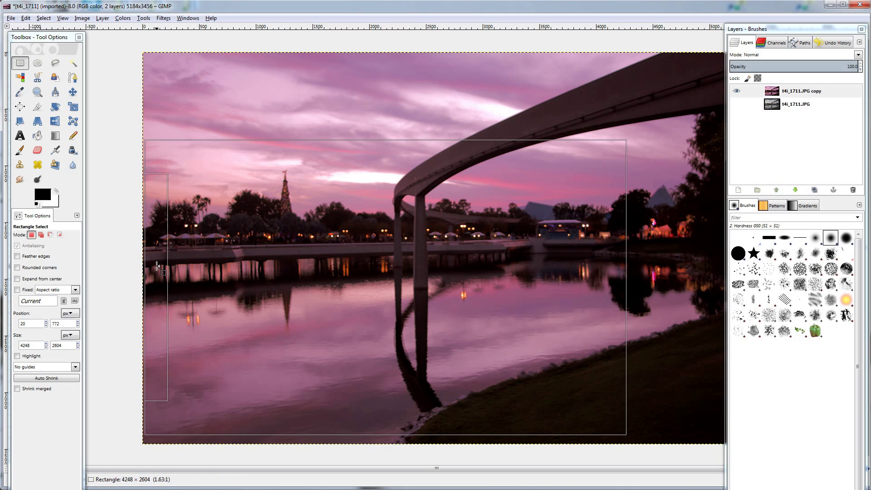
- Fine-tune the right and top edges, then crop the image to 4216×2612 pixels
{"action": "left_click_drag", "start_coordinate": [485, 154], "coordinate": [486, 155]}
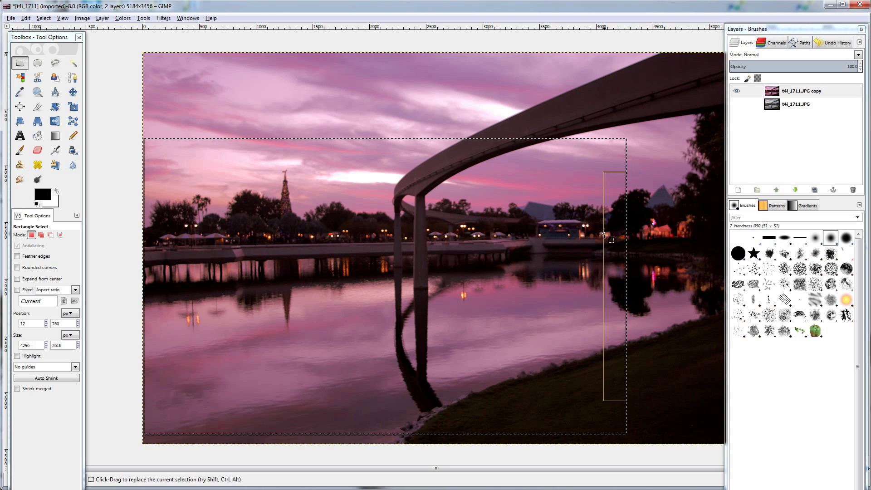
{"action": "left_click_drag", "start_coordinate": [603, 233], "coordinate": [599, 234]}
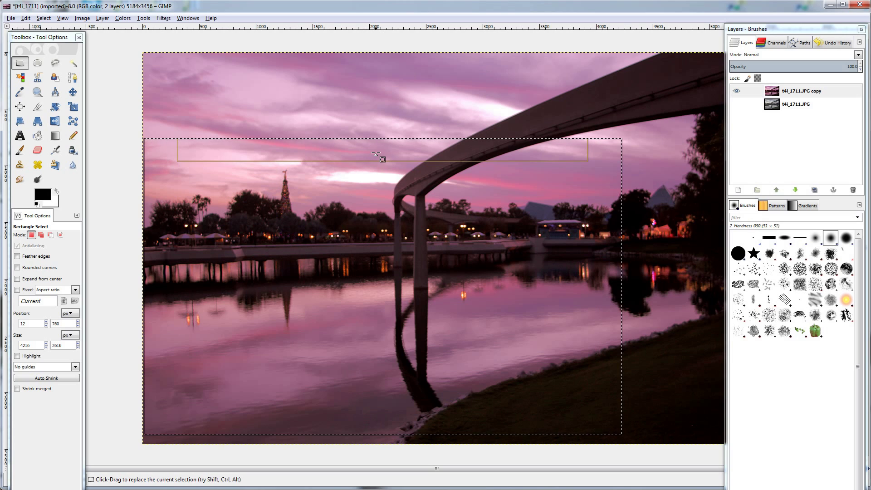
{"action": "left_click_drag", "start_coordinate": [376, 155], "coordinate": [377, 155]}
{"action": "left_click", "coordinate": [82, 19]}
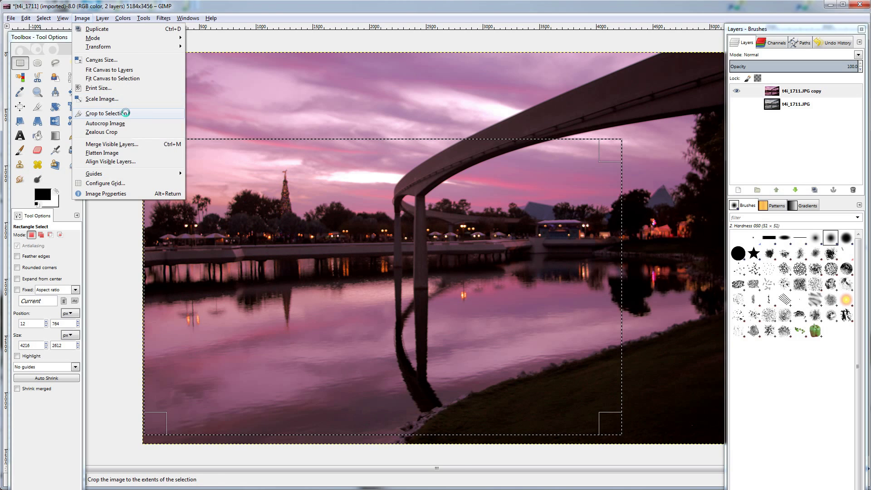
{"action": "left_click", "coordinate": [125, 115]}
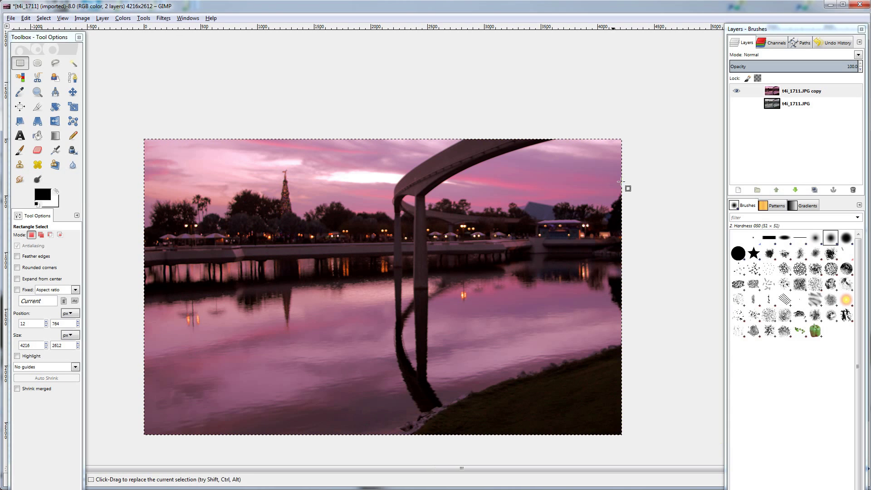
- Scale the image to a width of 3500 px, proportionally giving 3500×2168
{"action": "left_click", "coordinate": [82, 19]}
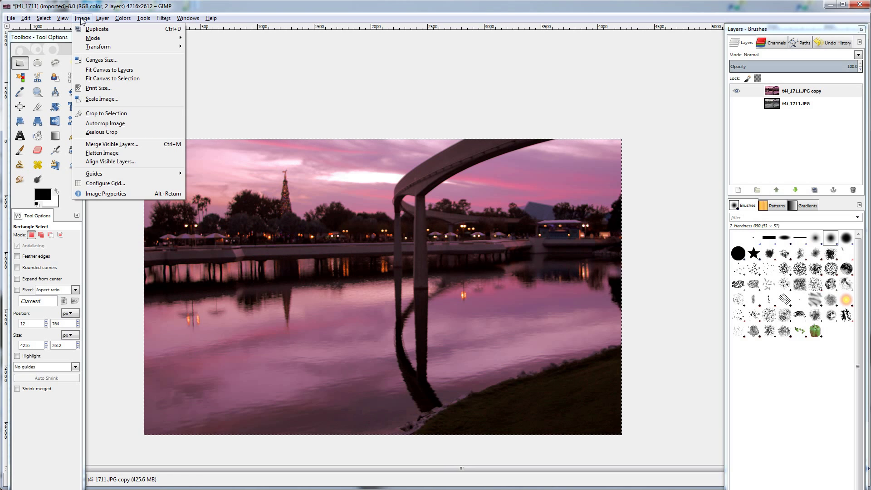
{"action": "left_click", "coordinate": [102, 99]}
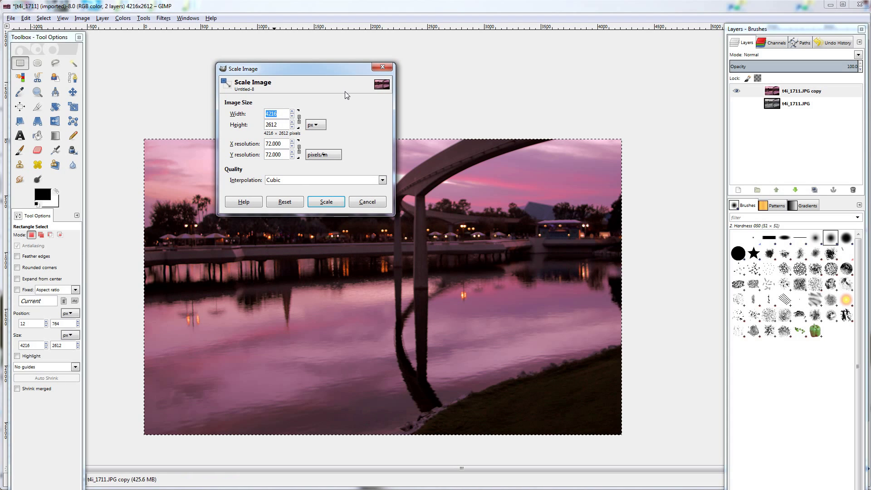
{"action": "type", "text": "3500"}
{"action": "left_click", "coordinate": [326, 202]}
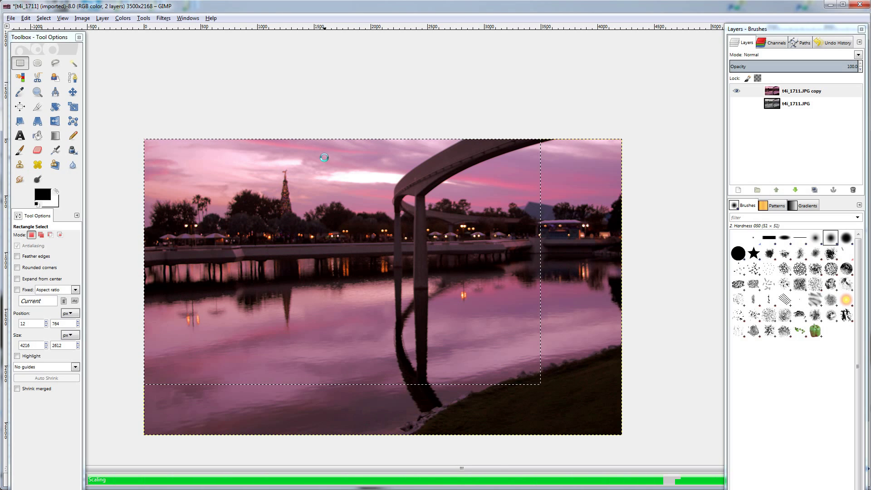
{"action": "key", "text": "alt+f"}
{"action": "key", "text": "Escape"}
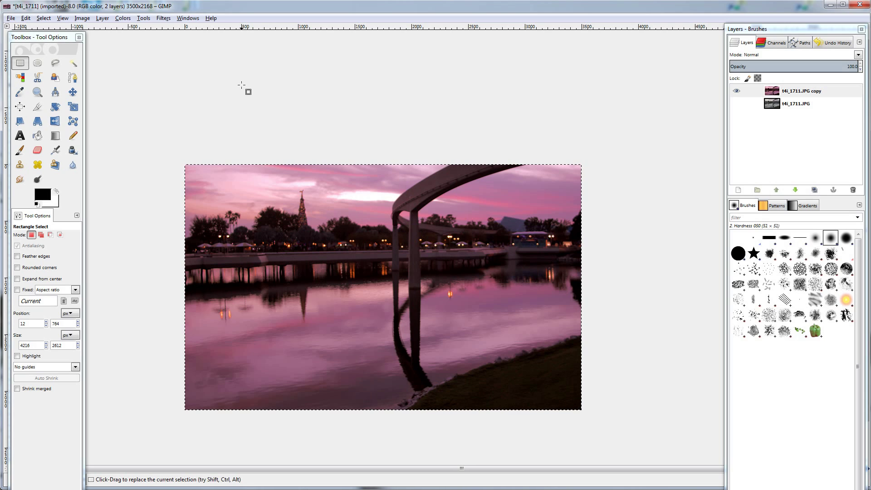
- Open WatermarkDarkBG.png from the home Dropbox folder as a new layer
{"action": "left_click", "coordinate": [15, 19]}
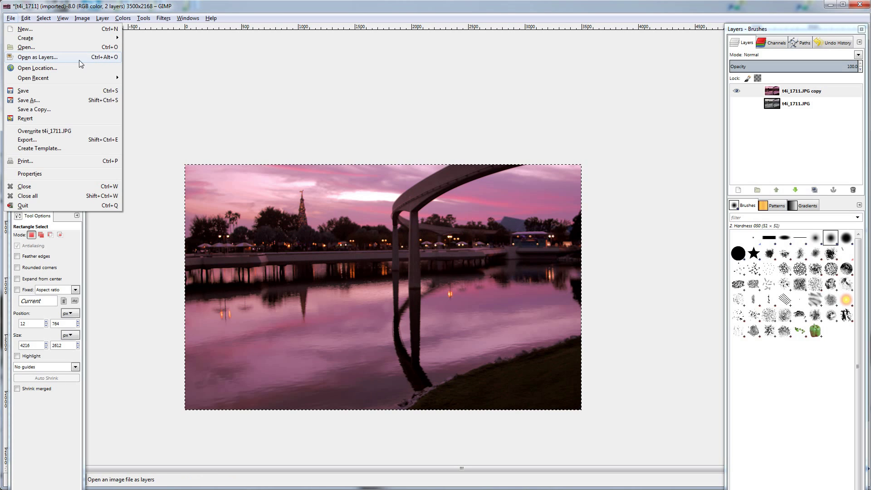
{"action": "left_click", "coordinate": [227, 76]}
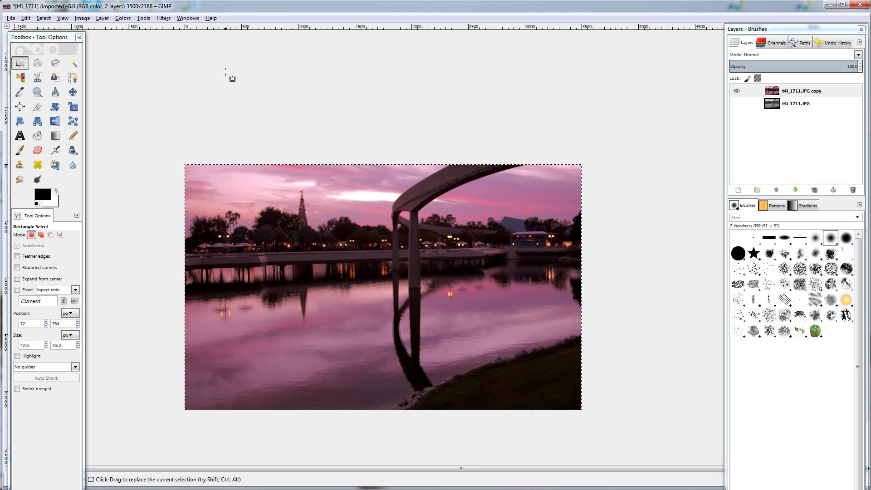
{"action": "left_click", "coordinate": [11, 20]}
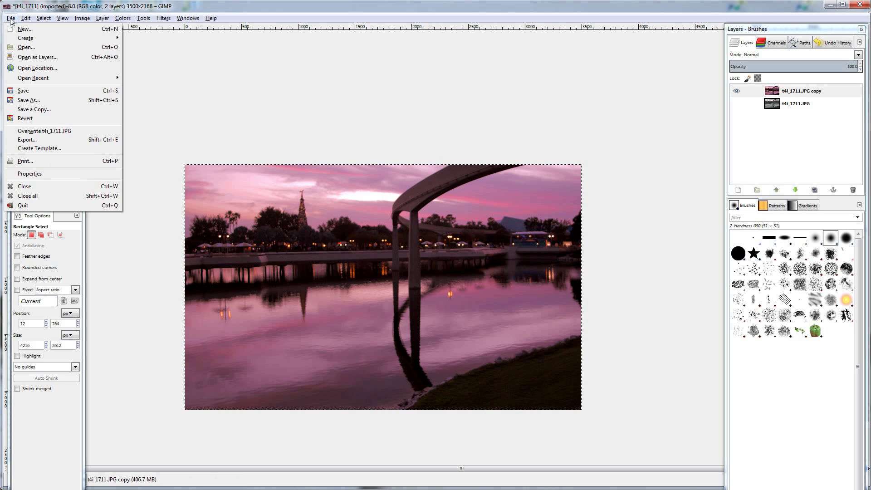
{"action": "left_click", "coordinate": [53, 58]}
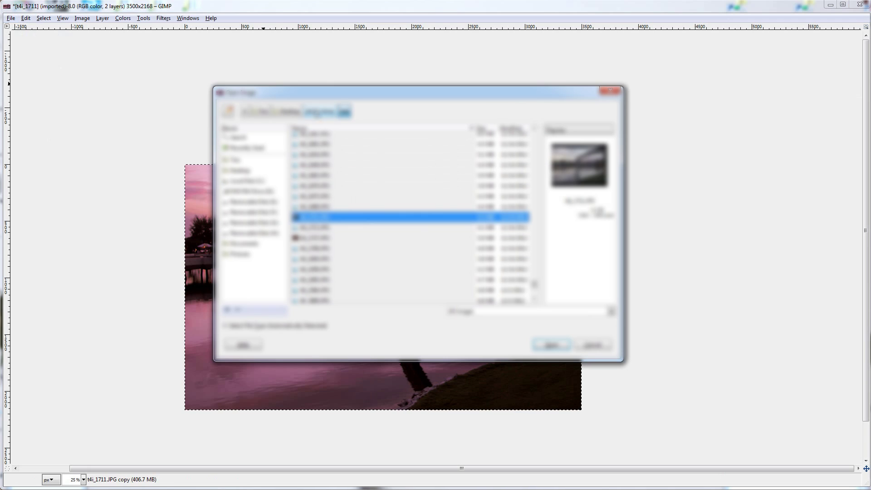
{"action": "left_click", "coordinate": [241, 160]}
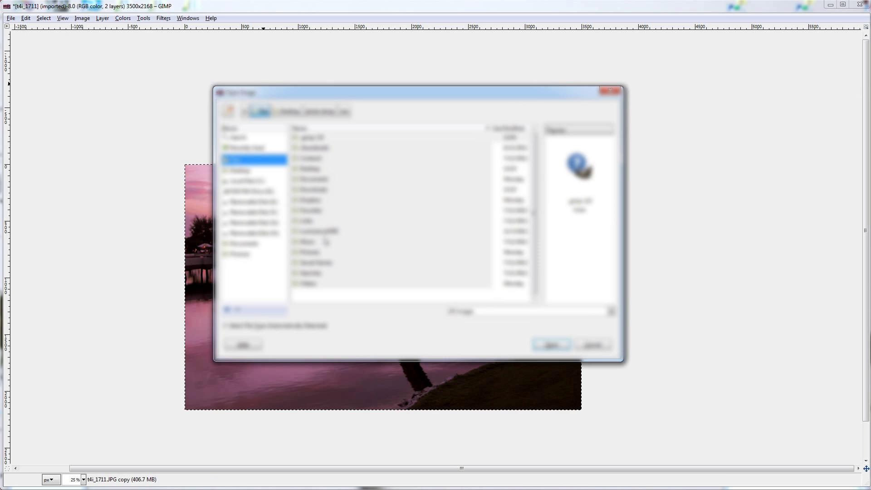
{"action": "double_click", "coordinate": [317, 202]}
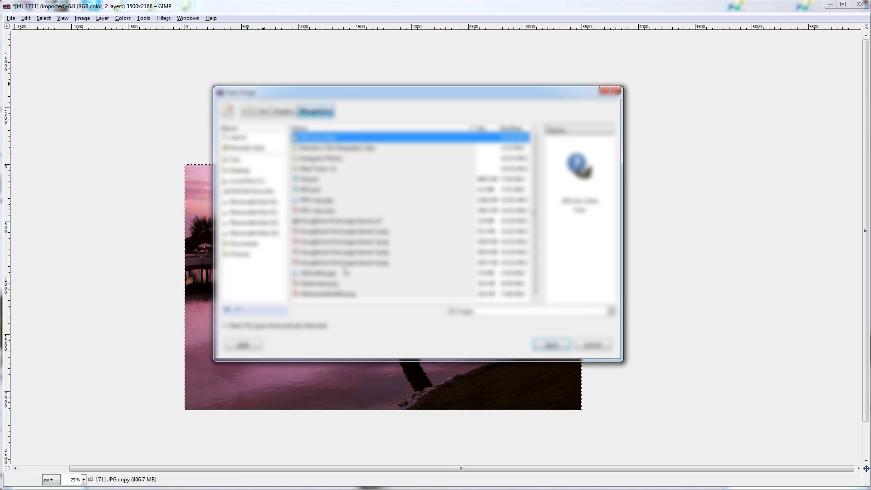
{"action": "left_click", "coordinate": [340, 294]}
{"action": "double_click", "coordinate": [340, 294]}
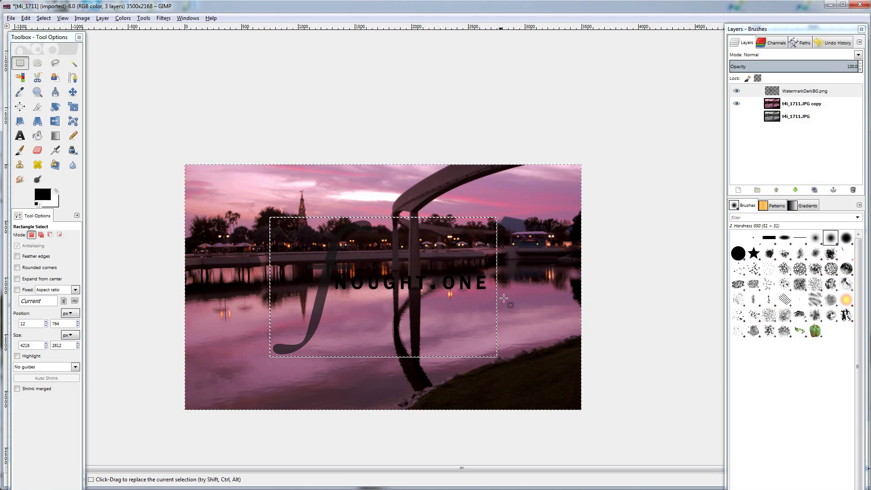
- Select the watermark layer and nudge it slightly left and down with the Move tool
{"action": "left_click", "coordinate": [819, 91]}
{"action": "key", "text": "m"}
{"action": "left_click_drag", "start_coordinate": [648, 94], "coordinate": [627, 108]}
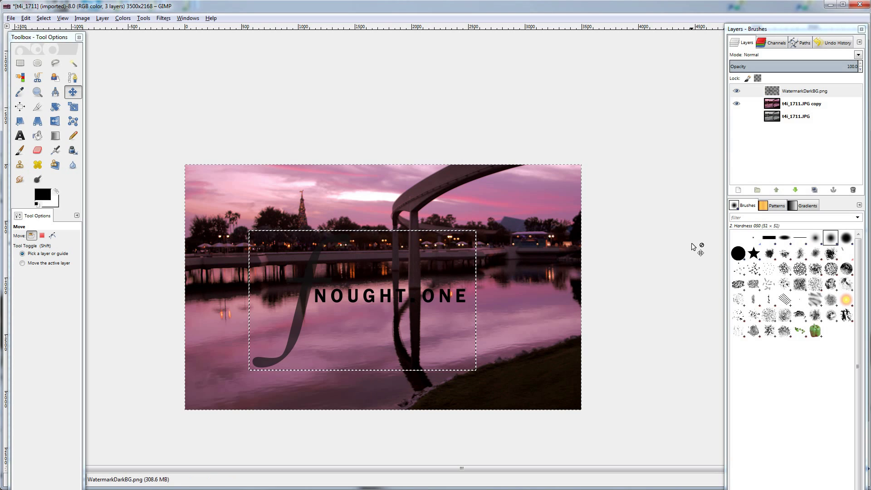
- Scale the watermark layer down to 500 pixels wide
{"action": "left_click", "coordinate": [818, 93]}
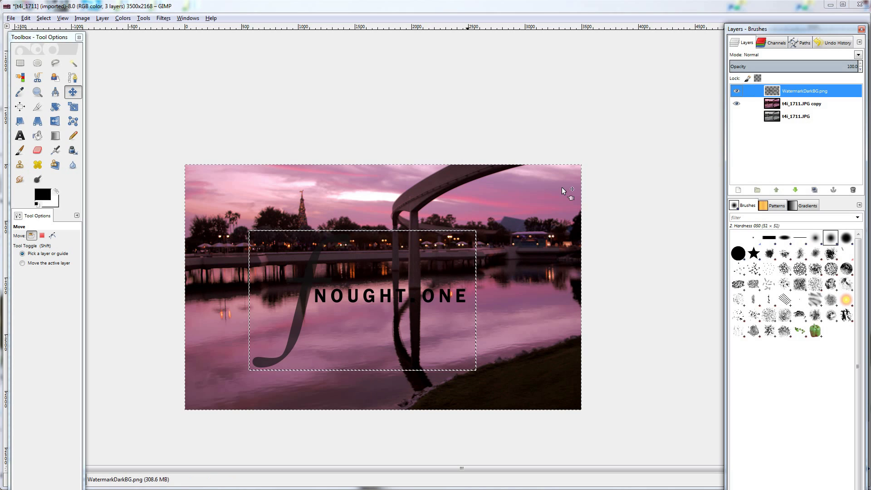
{"action": "right_click", "coordinate": [805, 93]}
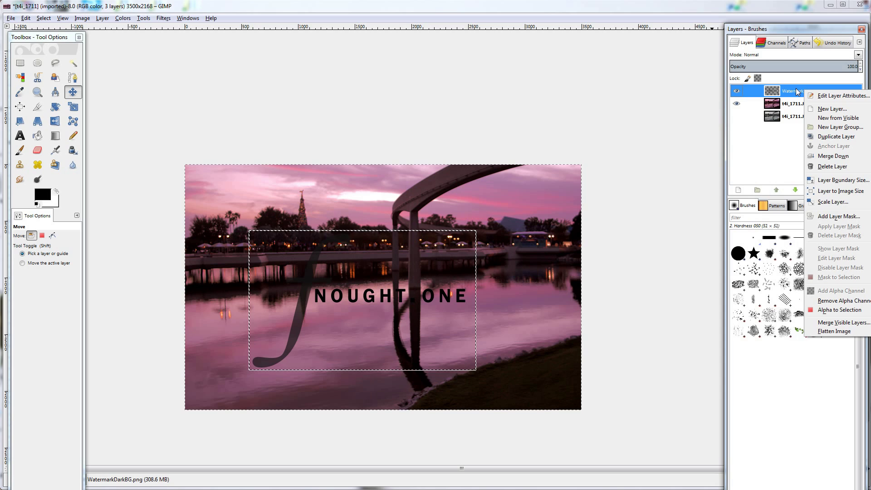
{"action": "left_click", "coordinate": [851, 205]}
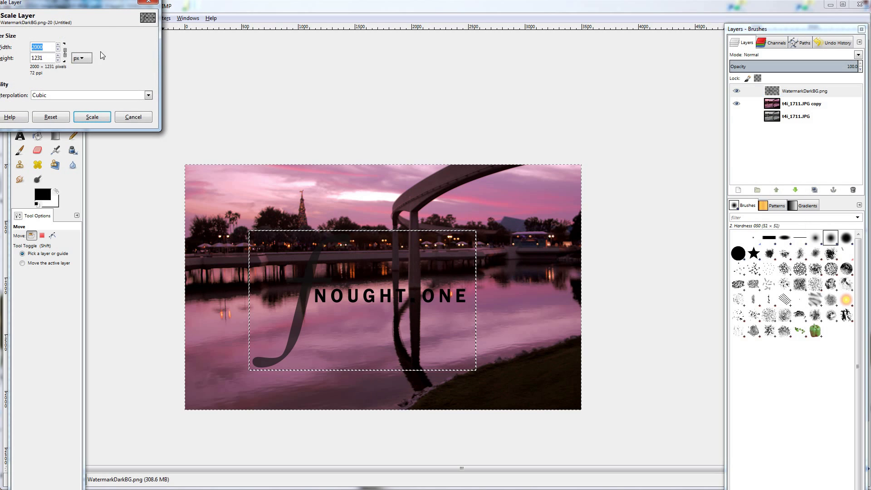
{"action": "left_click_drag", "start_coordinate": [98, 12], "coordinate": [308, 66]}
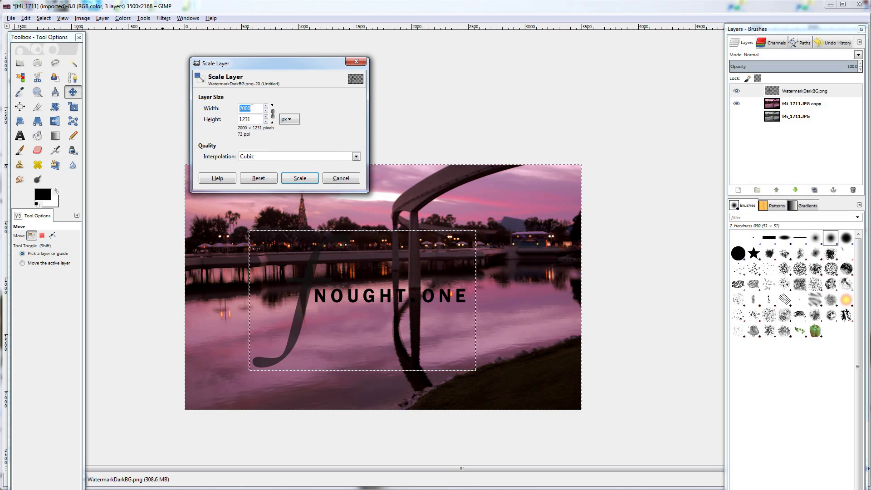
{"action": "type", "text": "500"}
{"action": "left_click", "coordinate": [301, 178]}
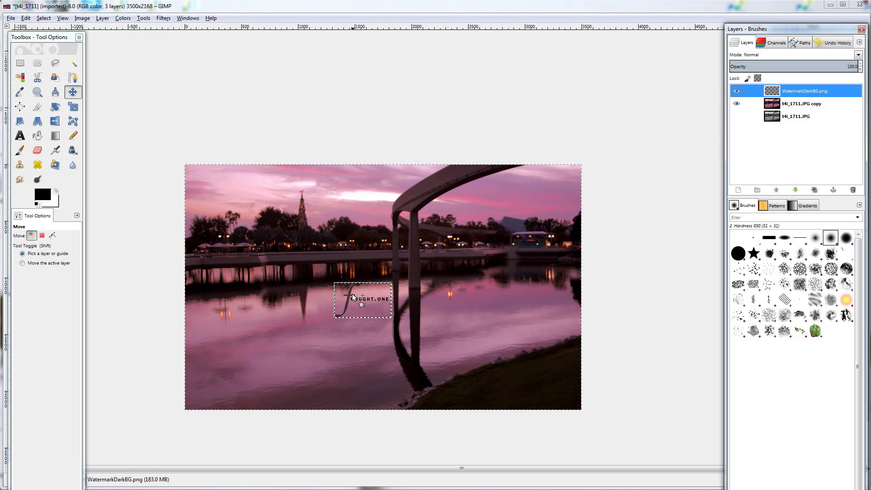
- Scale the watermark further to 400 px wide and drag it into the bottom-left corner
{"action": "right_click", "coordinate": [802, 93]}
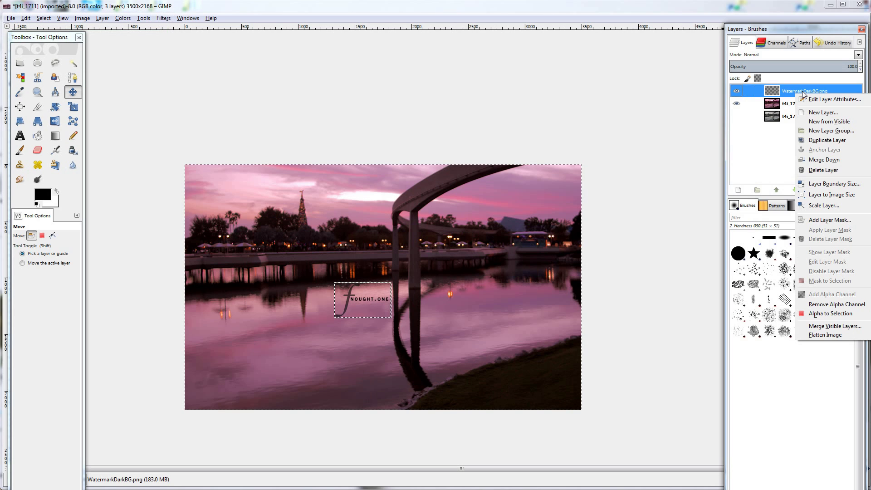
{"action": "left_click", "coordinate": [824, 206]}
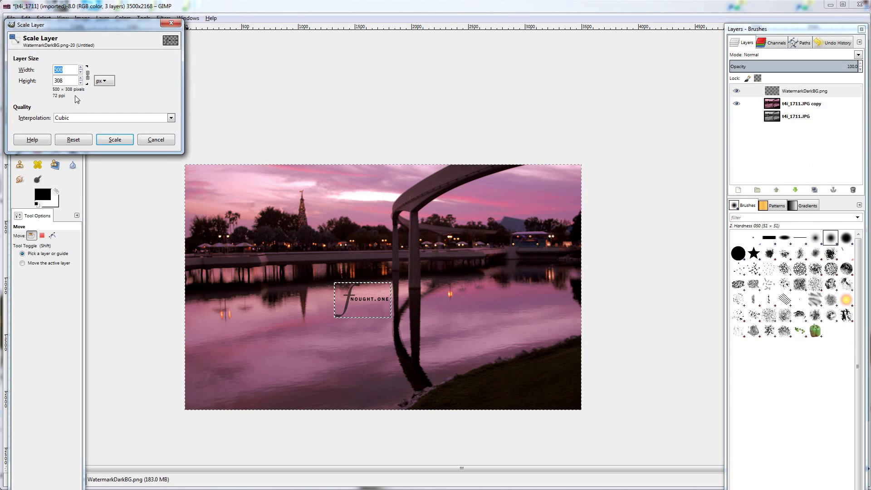
{"action": "type", "text": "400"}
{"action": "left_click", "coordinate": [115, 139]}
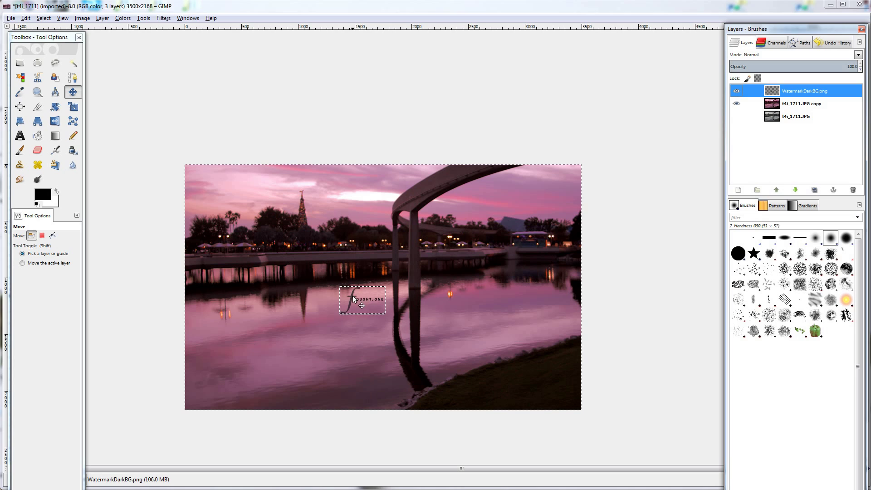
{"action": "left_click_drag", "start_coordinate": [356, 291], "coordinate": [197, 393]}
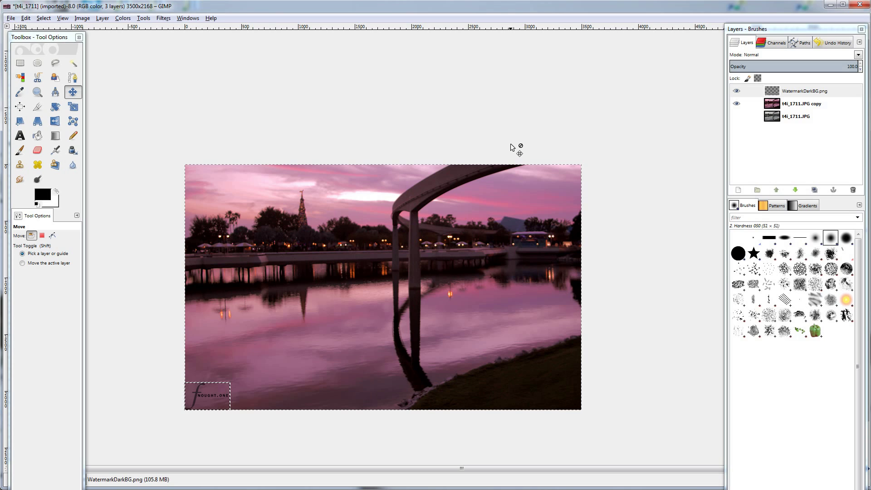
- In the Export Image dialog, choose PNG image under Select File Type
{"action": "left_click", "coordinate": [10, 19]}
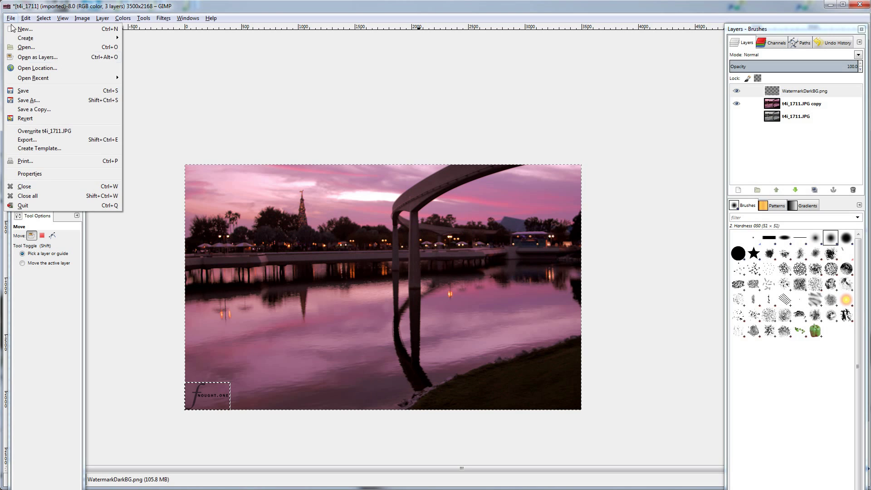
{"action": "left_click", "coordinate": [50, 138]}
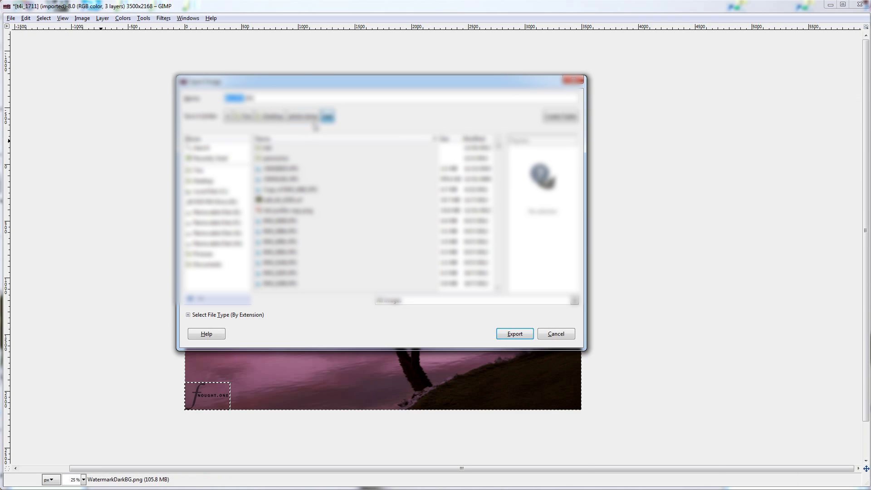
{"action": "left_click", "coordinate": [192, 317]}
{"action": "left_click_drag", "start_coordinate": [574, 286], "coordinate": [574, 318]}
{"action": "left_click", "coordinate": [510, 341]}
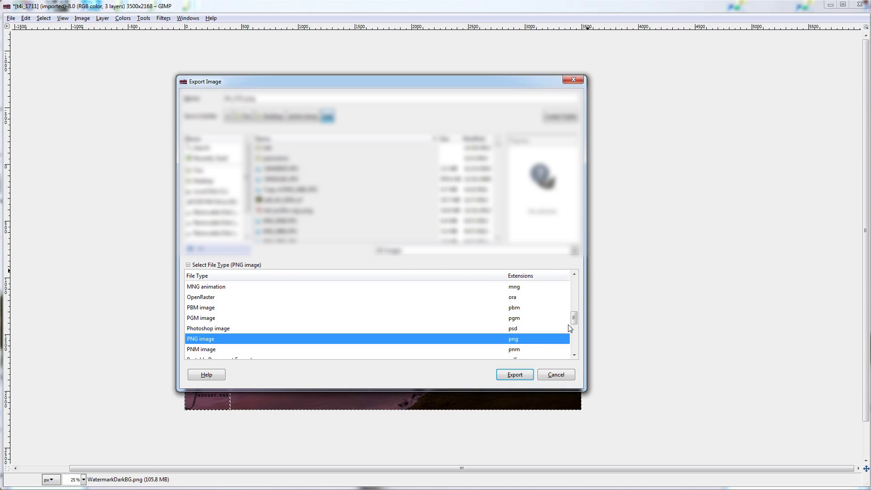